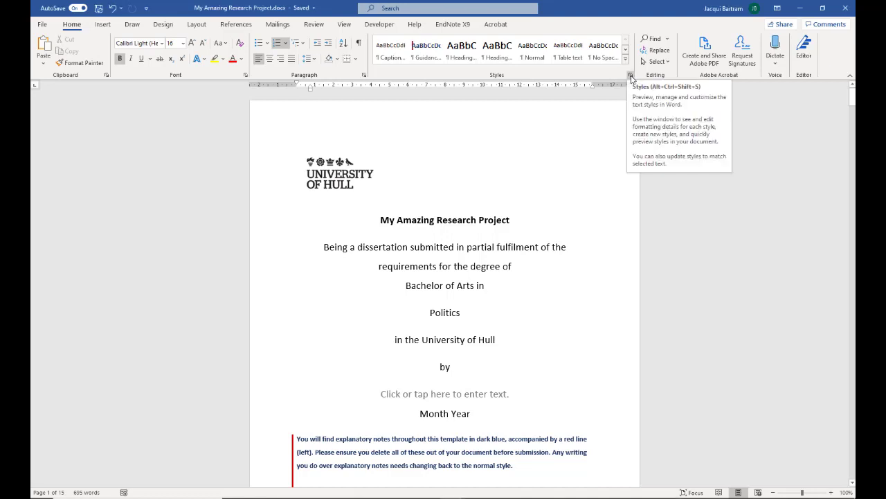
Step: Display the Styles pane and dock it beside the document
{"action": "left_click", "coordinate": [631, 76]}
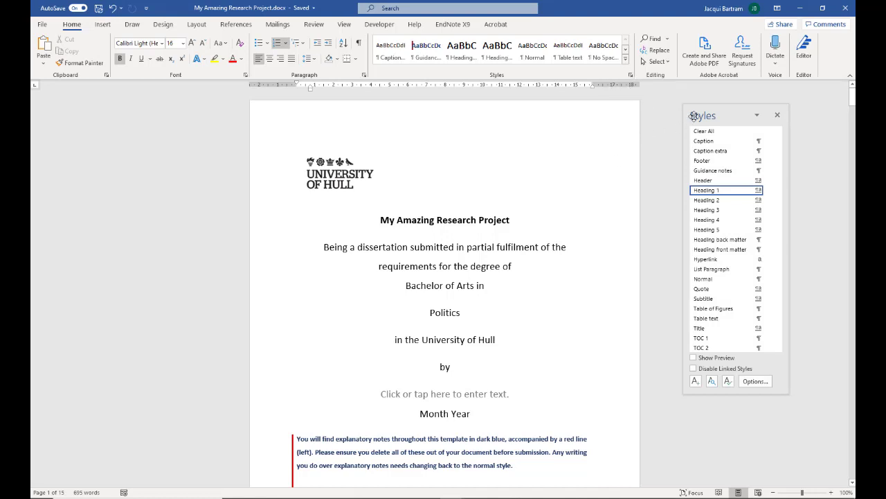
{"action": "left_click_drag", "start_coordinate": [729, 114], "coordinate": [721, 116]}
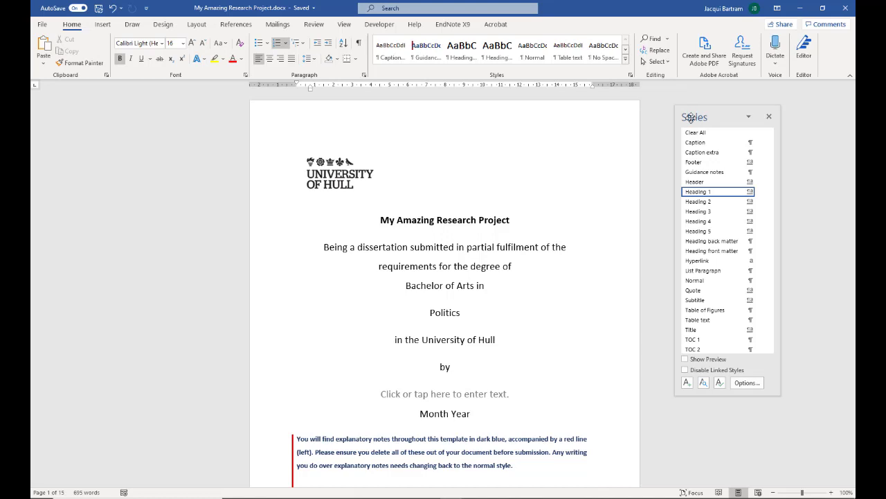
{"action": "left_click_drag", "start_coordinate": [691, 118], "coordinate": [852, 123]}
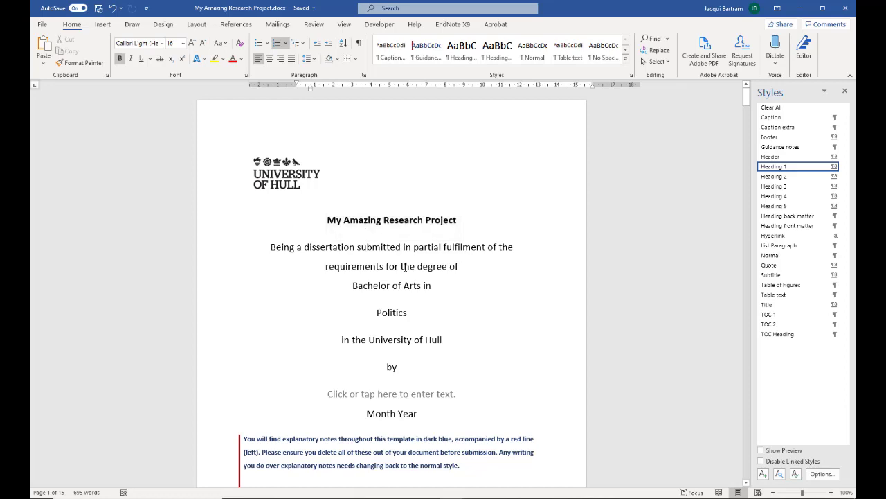
Step: Check which styles the Acknowledgements heading and the Chapter 1 Introduction heading use in the template
{"action": "scroll", "coordinate": [418, 280], "scroll_direction": "down", "scroll_amount": 12}
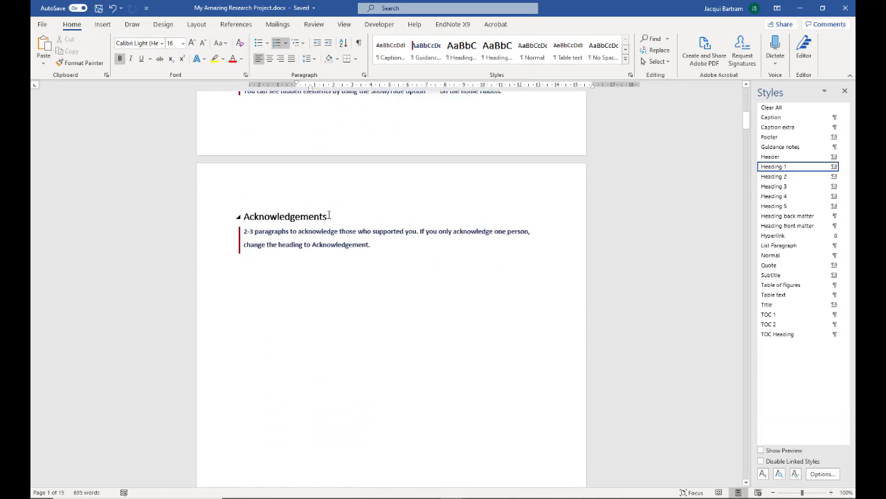
{"action": "left_click", "coordinate": [329, 216]}
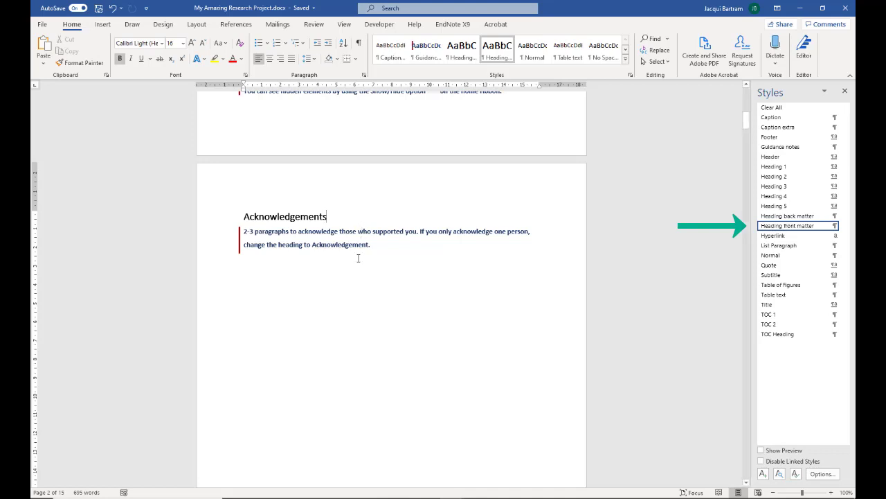
{"action": "scroll", "coordinate": [394, 256], "scroll_direction": "down", "scroll_amount": 4}
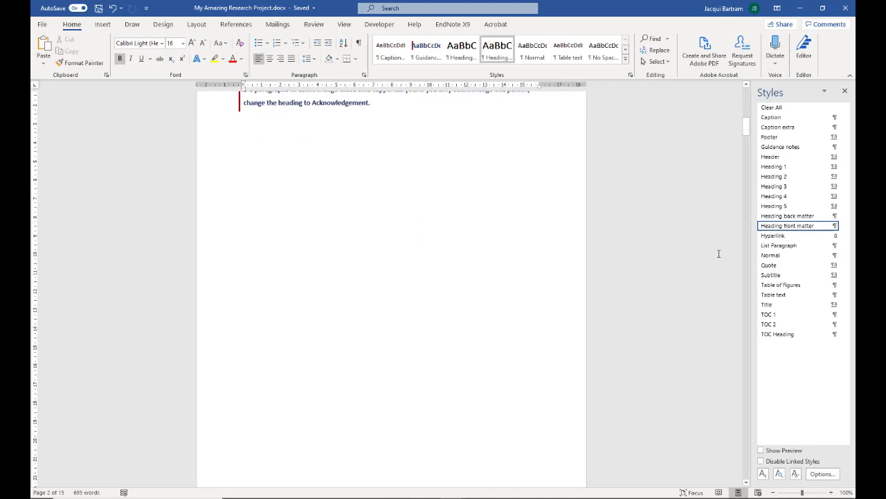
{"action": "scroll", "coordinate": [637, 228], "scroll_direction": "down", "scroll_amount": 10}
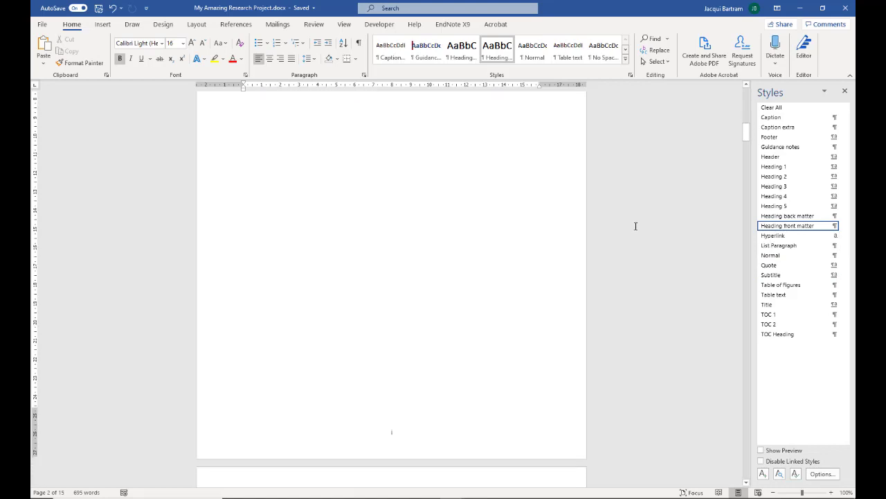
{"action": "scroll", "coordinate": [636, 224], "scroll_direction": "down", "scroll_amount": 20}
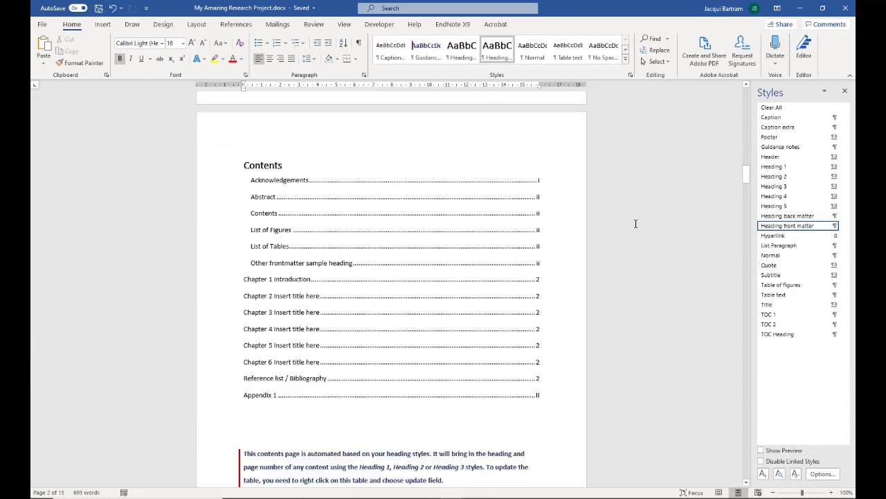
{"action": "scroll", "coordinate": [636, 224], "scroll_direction": "down", "scroll_amount": 20}
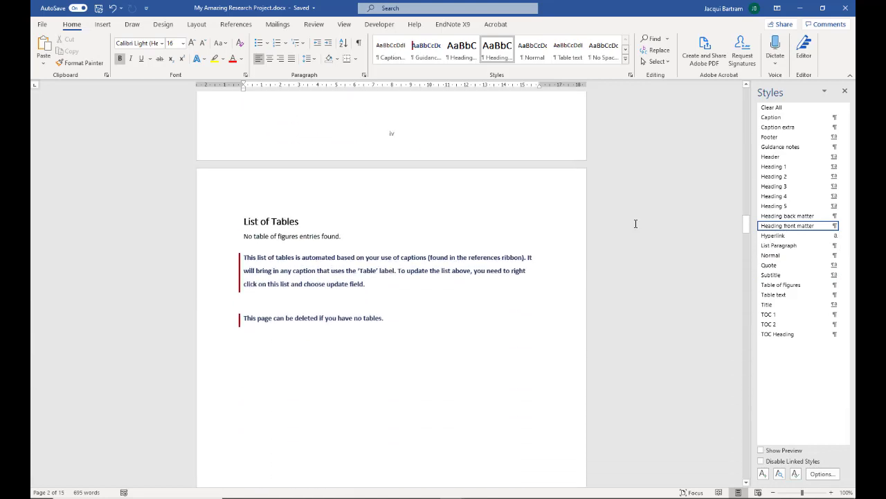
{"action": "scroll", "coordinate": [636, 223], "scroll_direction": "down", "scroll_amount": 20}
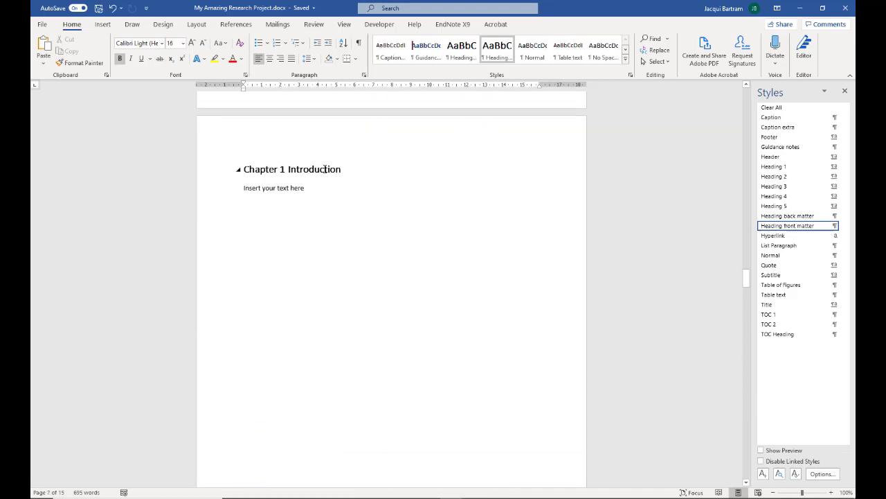
{"action": "left_click", "coordinate": [325, 168]}
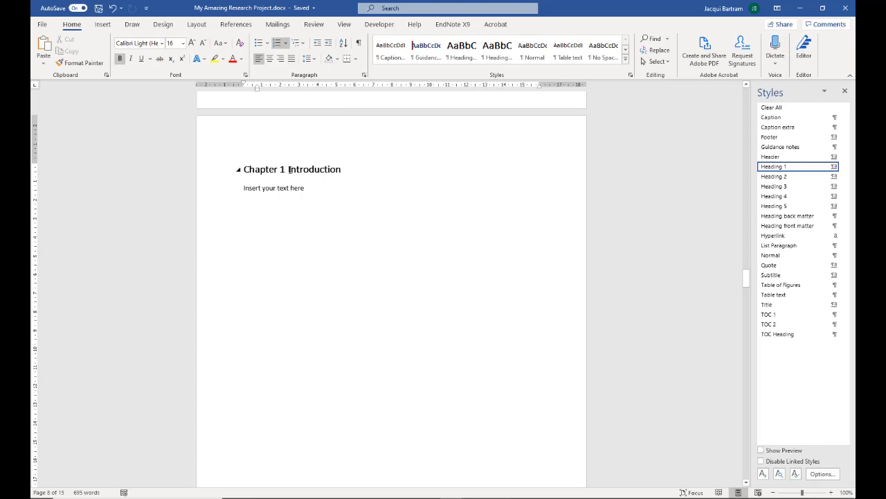
{"action": "left_click", "coordinate": [213, 174]}
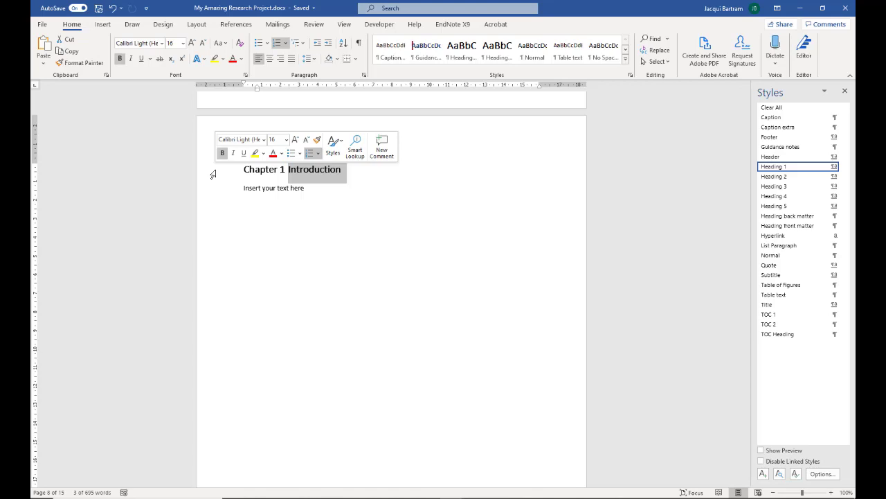
{"action": "left_click", "coordinate": [367, 175]}
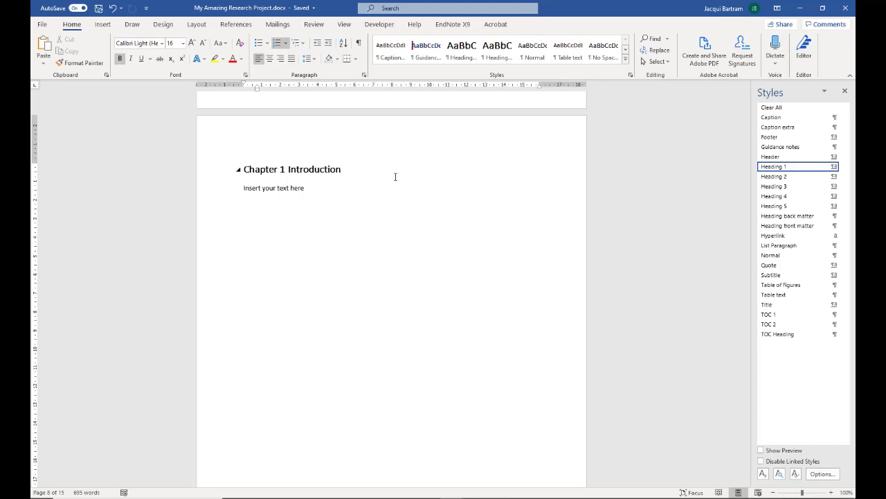
{"action": "left_click", "coordinate": [256, 188]}
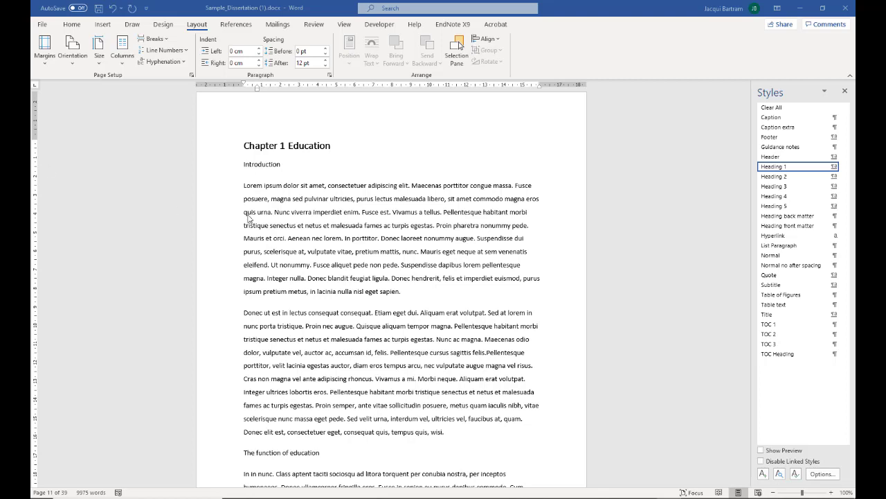
Step: Apply the Heading 2 style to the "Introduction" and "The function of education" lines in Chapter 1 Education
{"action": "left_click", "coordinate": [262, 165]}
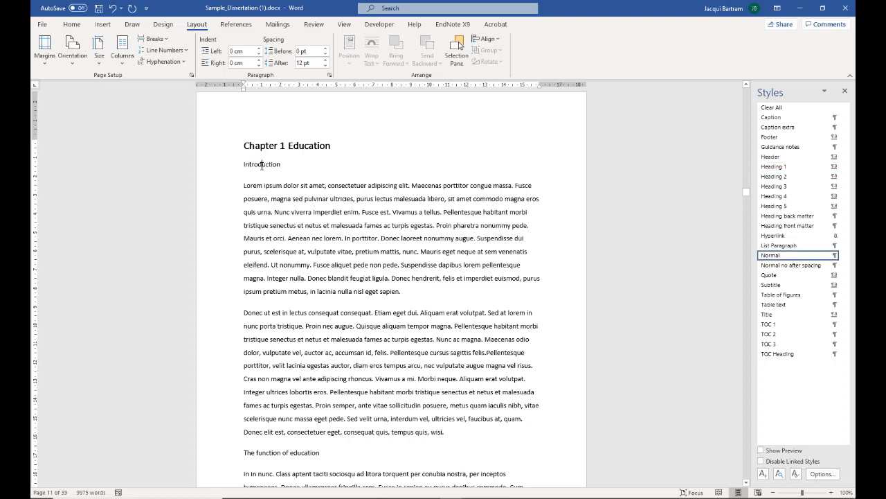
{"action": "left_click", "coordinate": [782, 178]}
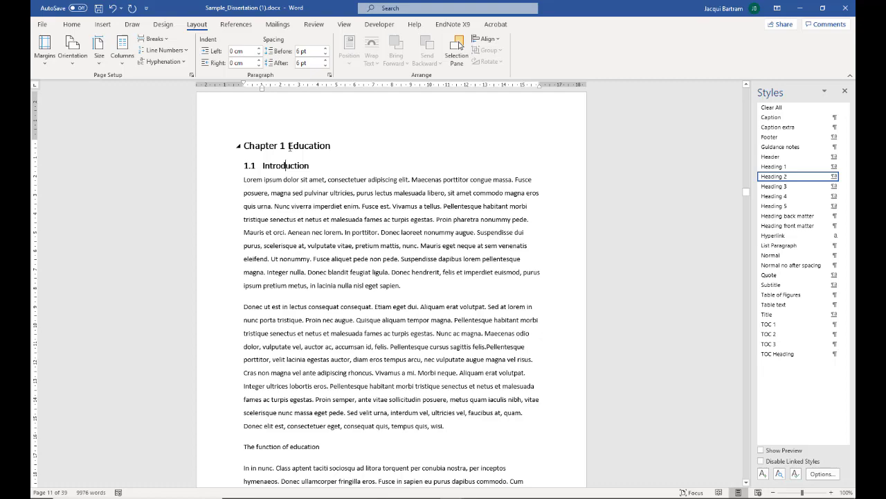
{"action": "left_click", "coordinate": [291, 448]}
{"action": "scroll", "coordinate": [387, 433], "scroll_direction": "down", "scroll_amount": 1}
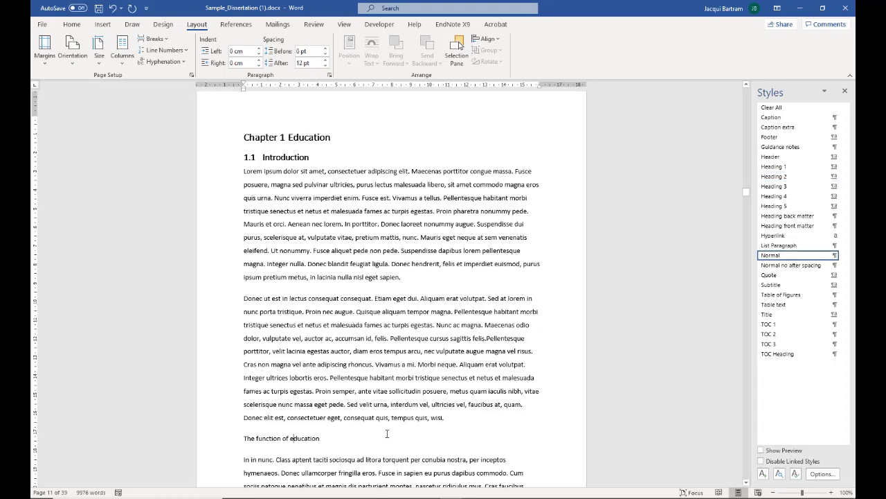
{"action": "scroll", "coordinate": [387, 433], "scroll_direction": "down", "scroll_amount": 5}
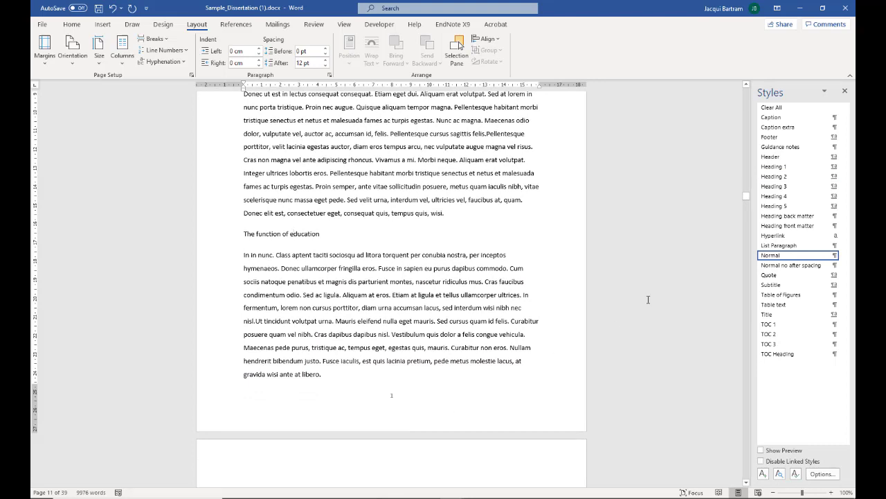
{"action": "left_click", "coordinate": [788, 178]}
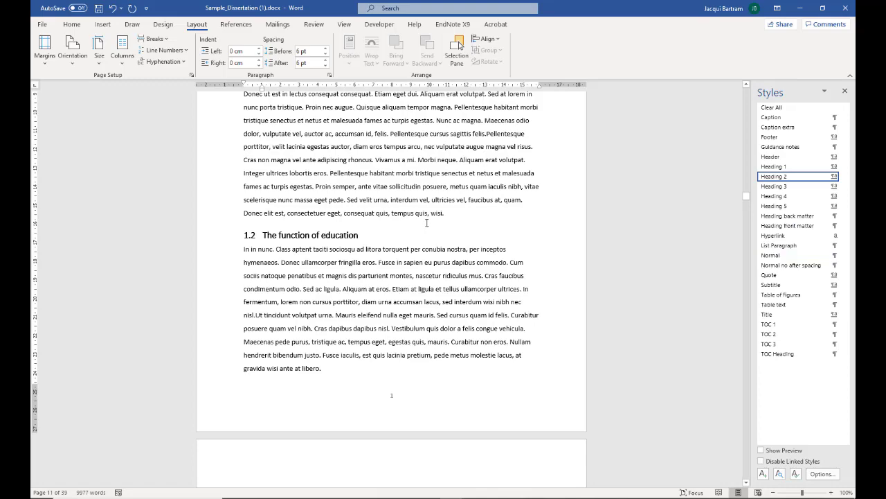
Step: Apply the Heading 3 style to the italic line "Is to teach one to think intensively and to think critically"
{"action": "scroll", "coordinate": [427, 223], "scroll_direction": "down", "scroll_amount": 9}
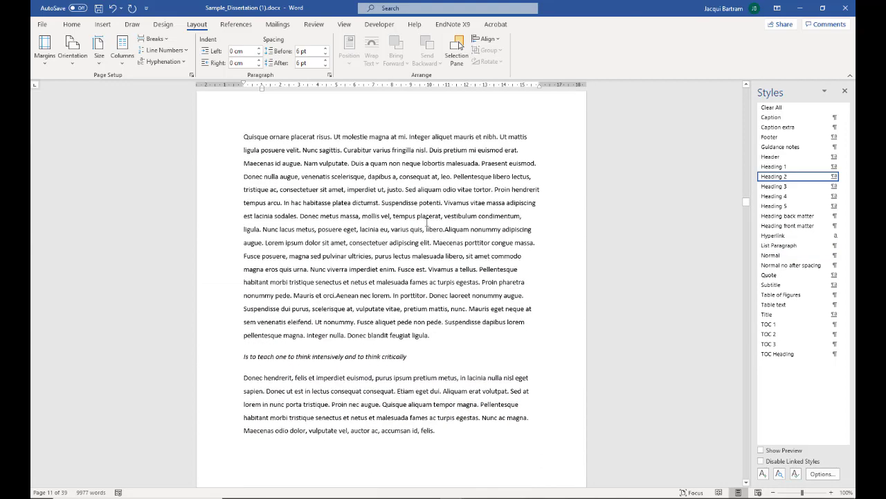
{"action": "scroll", "coordinate": [426, 222], "scroll_direction": "down", "scroll_amount": 3}
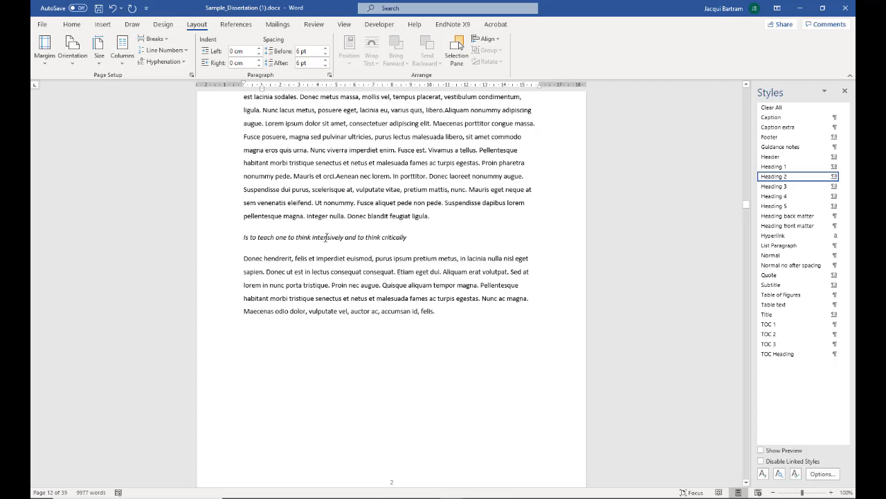
{"action": "left_click", "coordinate": [326, 237]}
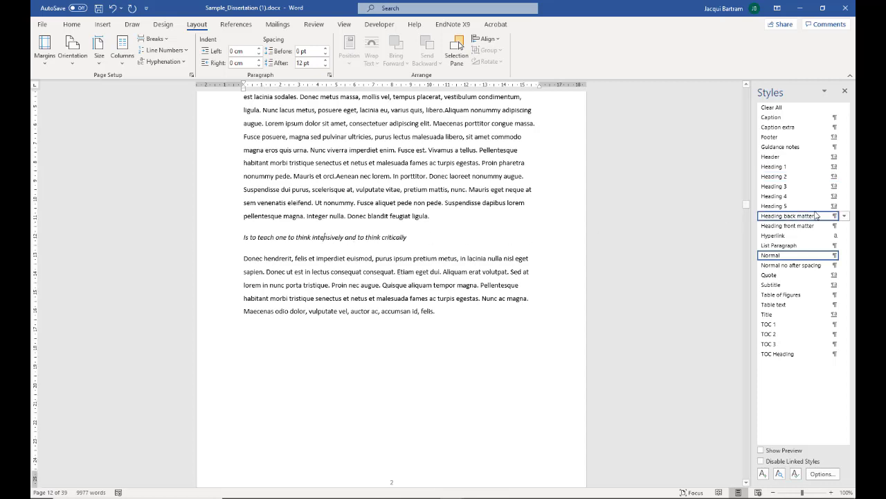
{"action": "left_click", "coordinate": [781, 190]}
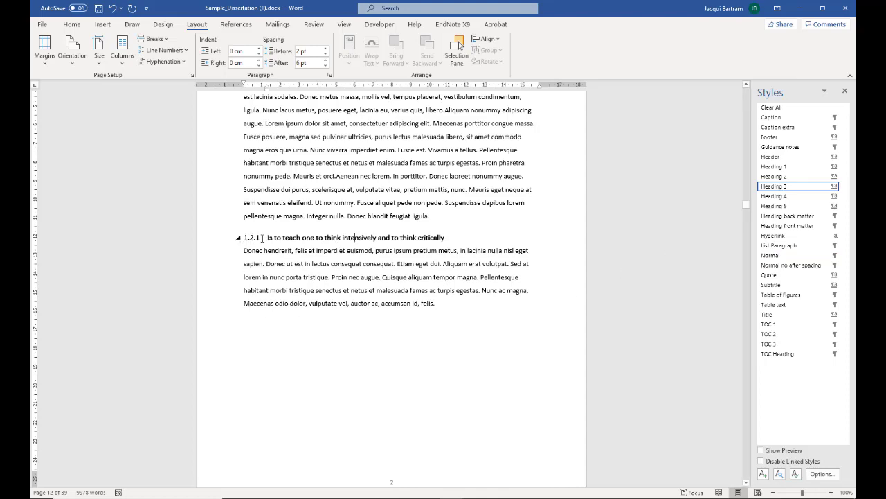
Step: Format the italic line "Intelligence plus character" with the Heading 3 style
{"action": "scroll", "coordinate": [362, 311], "scroll_direction": "down", "scroll_amount": 9}
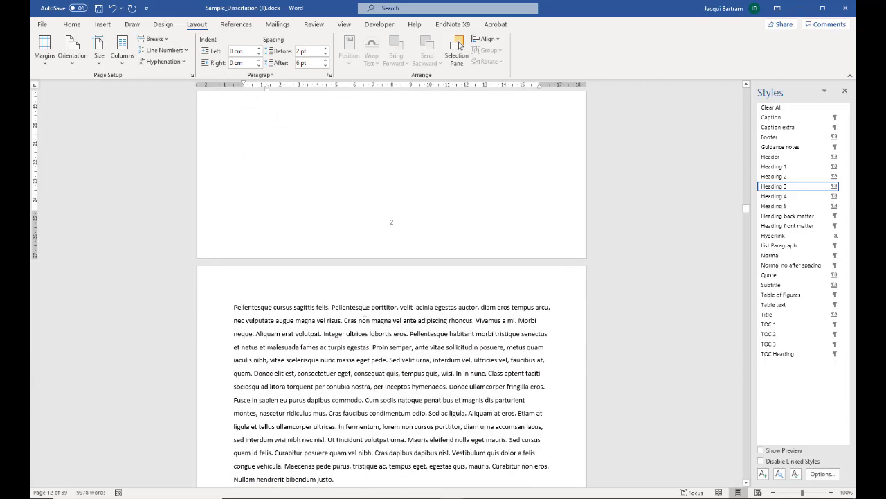
{"action": "scroll", "coordinate": [367, 309], "scroll_direction": "down", "scroll_amount": 3}
{"action": "left_click", "coordinate": [329, 239]}
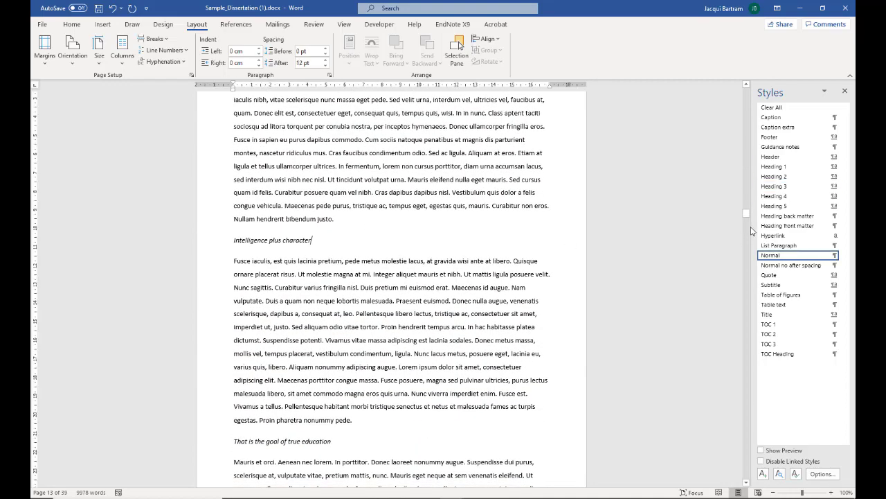
{"action": "left_click", "coordinate": [790, 186]}
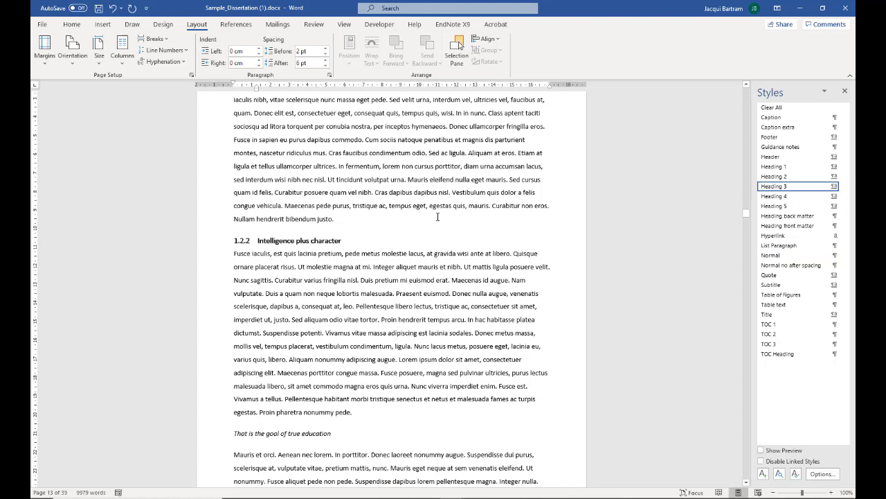
Step: Format the italic line "That is the goal of true education" as Heading 2, then change it to Heading 3
{"action": "scroll", "coordinate": [437, 218], "scroll_direction": "down", "scroll_amount": 3}
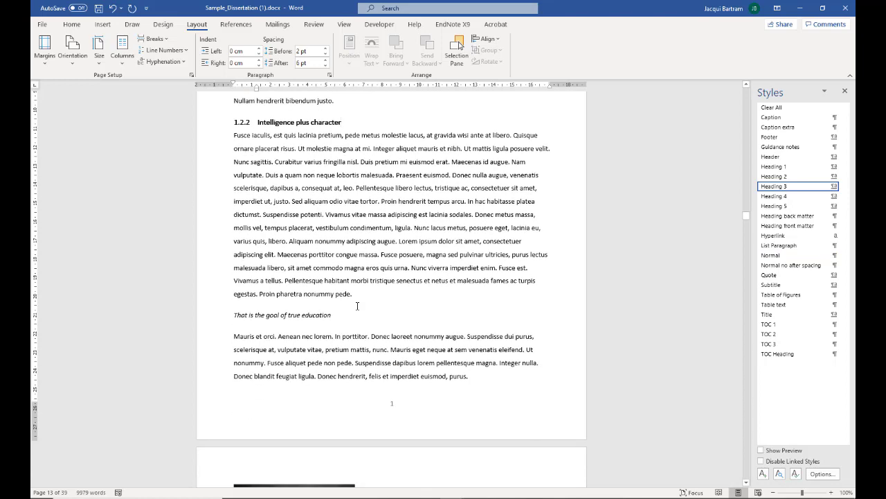
{"action": "left_click", "coordinate": [356, 314]}
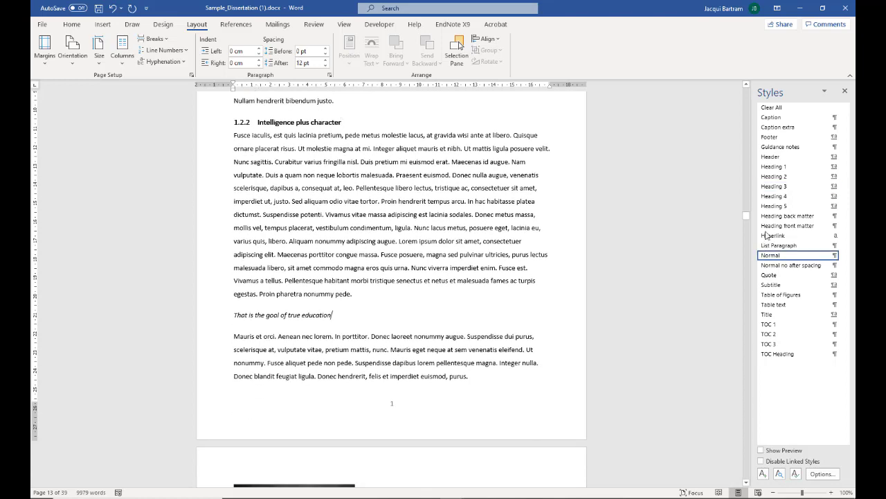
{"action": "left_click", "coordinate": [781, 177]}
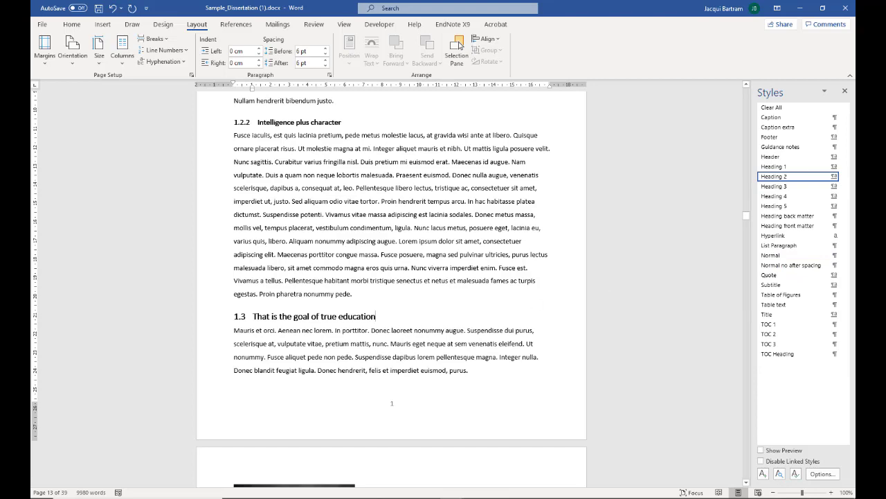
{"action": "left_click", "coordinate": [783, 187]}
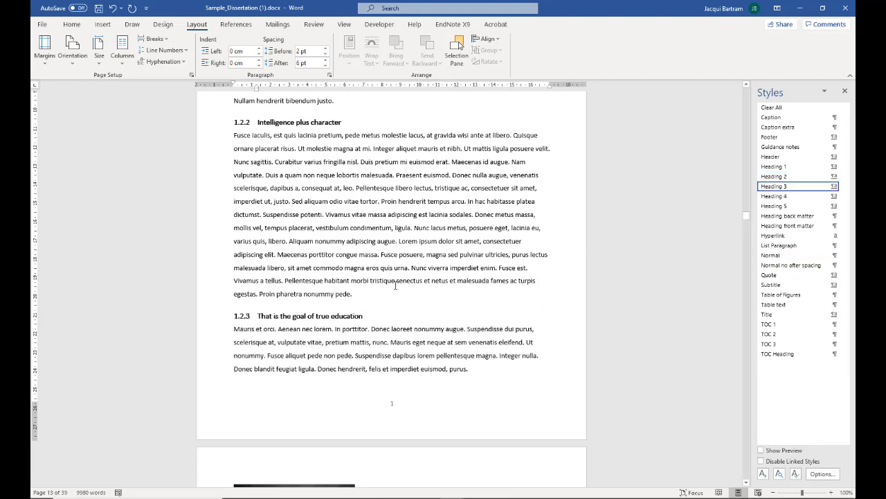
Step: Apply the Heading 2 style to the line "Education is the most powerful weapon" below the photo
{"action": "scroll", "coordinate": [395, 285], "scroll_direction": "down", "scroll_amount": 10}
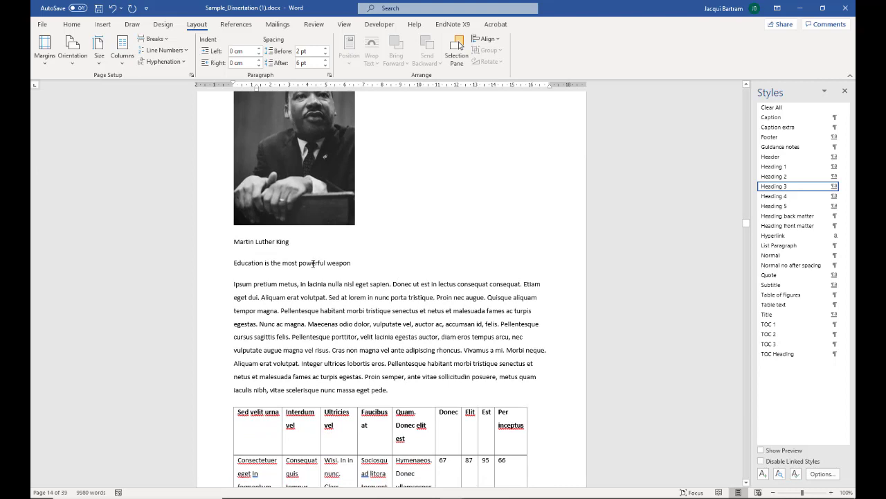
{"action": "left_click", "coordinate": [313, 263]}
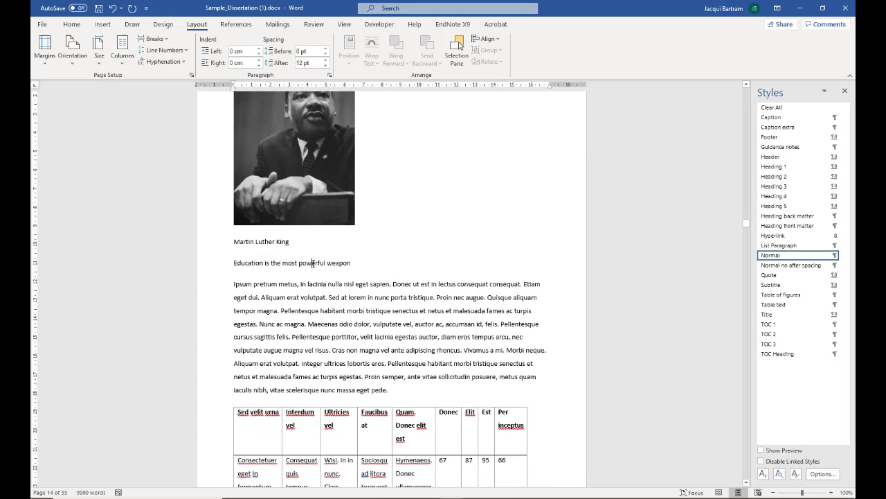
{"action": "left_click", "coordinate": [776, 178]}
Step: Apply the Heading 3 style to the italic line "Which you can use to change the world" after the table
{"action": "scroll", "coordinate": [419, 294], "scroll_direction": "down", "scroll_amount": 3}
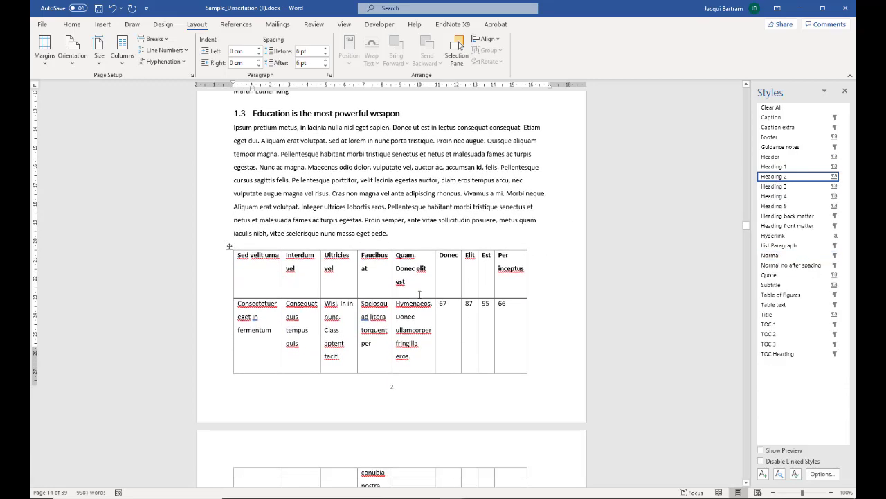
{"action": "scroll", "coordinate": [419, 295], "scroll_direction": "down", "scroll_amount": 15}
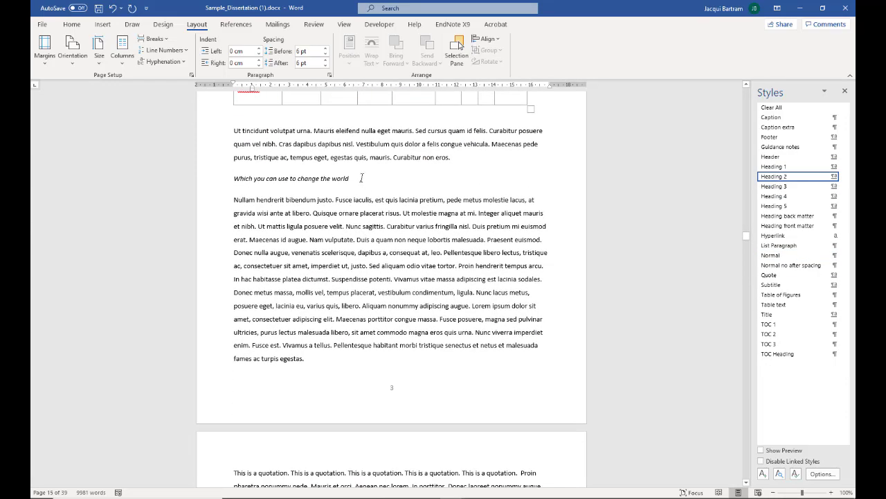
{"action": "left_click", "coordinate": [361, 178]}
{"action": "left_click", "coordinate": [774, 187]}
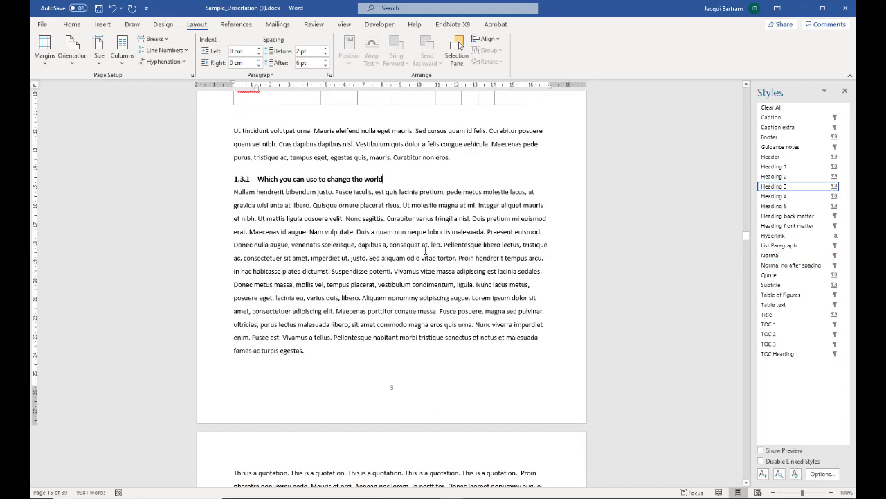
Step: Apply the Heading 2 style to the line "Education is not the filling of a pail" below the Nelson Mandela photo
{"action": "scroll", "coordinate": [425, 251], "scroll_direction": "down", "scroll_amount": 12}
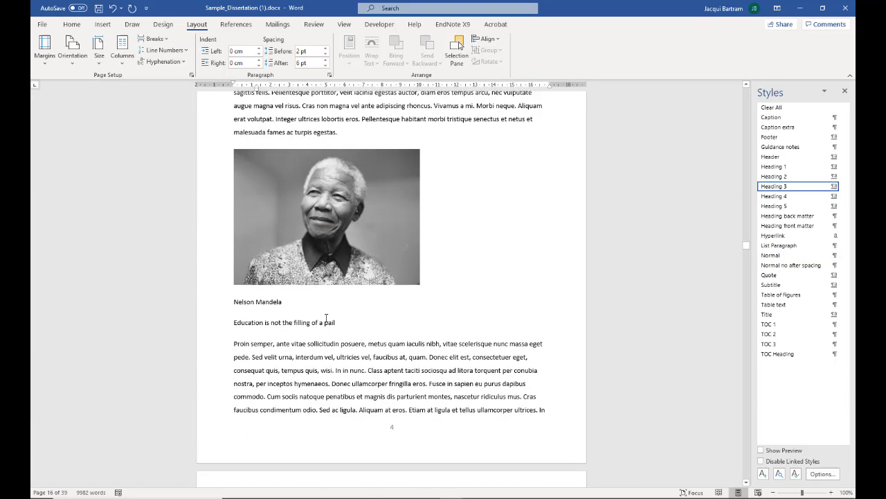
{"action": "left_click", "coordinate": [325, 321]}
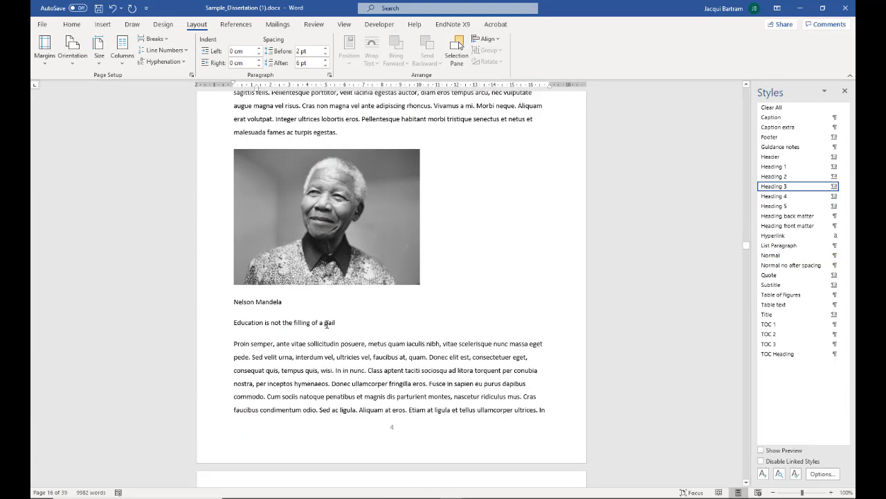
{"action": "left_click", "coordinate": [803, 177]}
Step: Apply the Heading 3 style to the italic line "But the lighting of a fire"
{"action": "scroll", "coordinate": [320, 372], "scroll_direction": "down", "scroll_amount": 8}
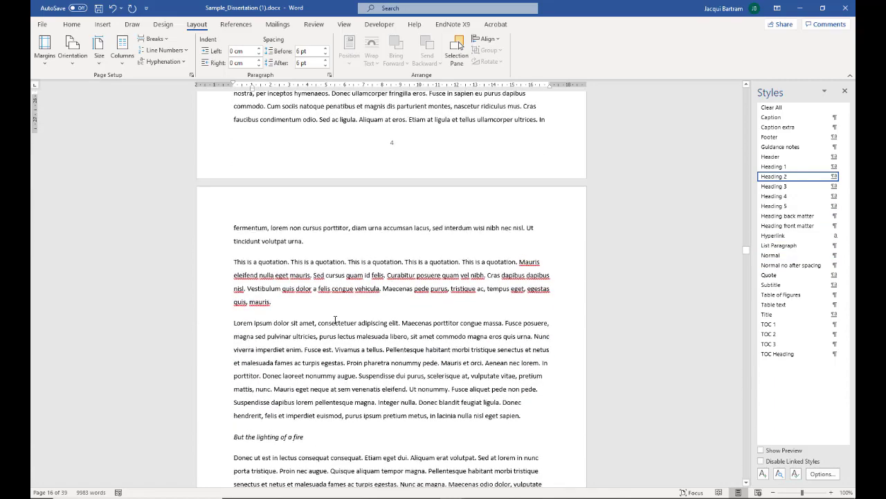
{"action": "scroll", "coordinate": [335, 320], "scroll_direction": "down", "scroll_amount": 3}
{"action": "left_click", "coordinate": [312, 300]}
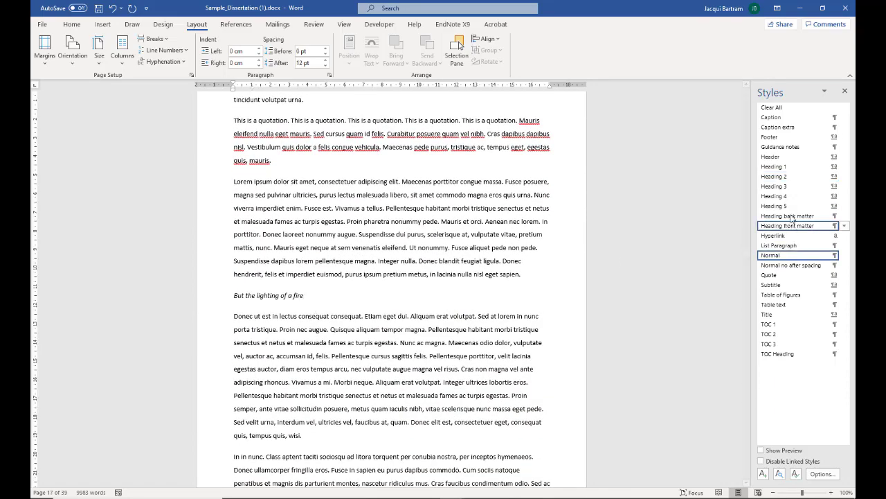
{"action": "left_click", "coordinate": [774, 187]}
Step: Format the line "A well-educated mind" below the William Butler Yeats photo as Heading 2
{"action": "scroll", "coordinate": [361, 339], "scroll_direction": "down", "scroll_amount": 6}
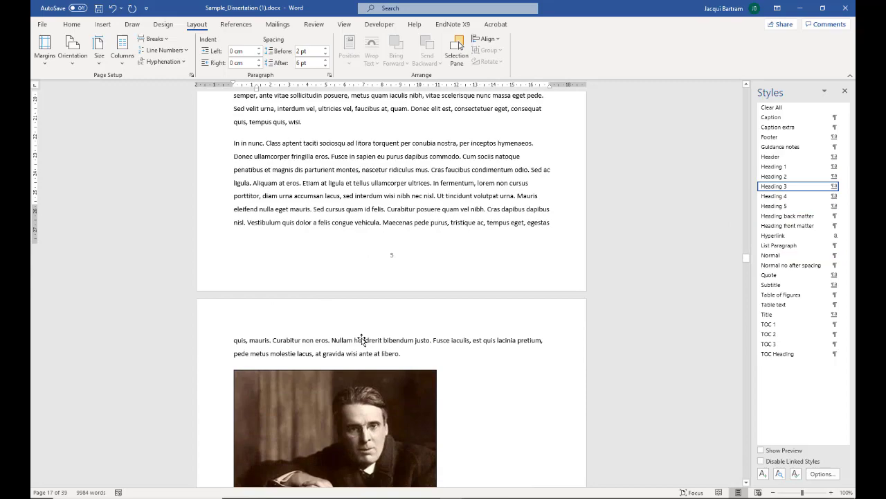
{"action": "scroll", "coordinate": [362, 339], "scroll_direction": "down", "scroll_amount": 6}
{"action": "left_click", "coordinate": [303, 286]}
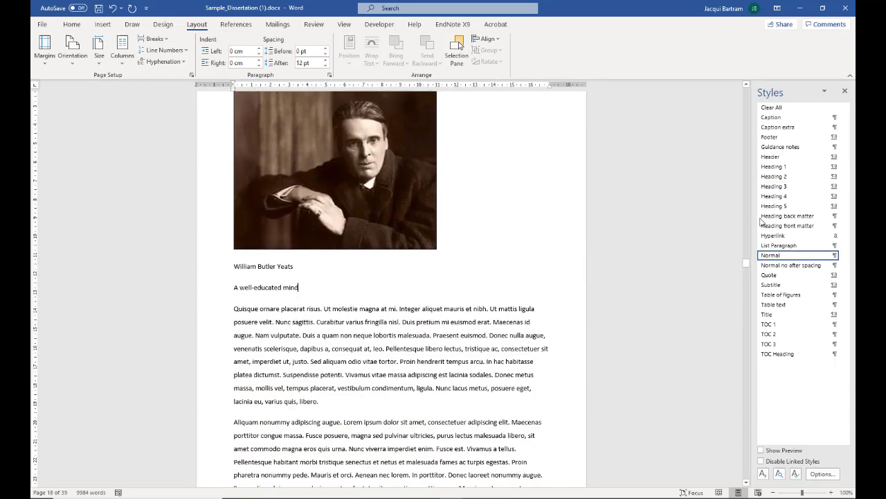
{"action": "left_click", "coordinate": [777, 178]}
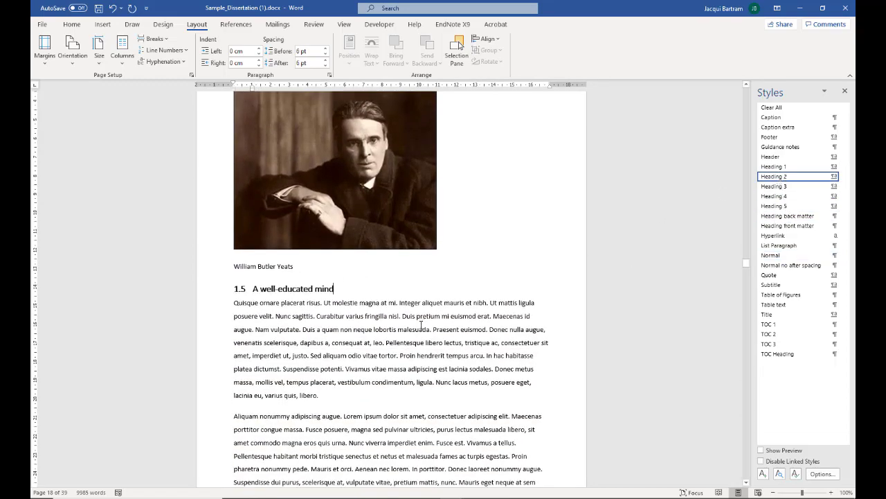
Step: Apply the Heading 3 style to the italic lines "Will always have more questions" and "Than answers"
{"action": "scroll", "coordinate": [421, 323], "scroll_direction": "down", "scroll_amount": 10}
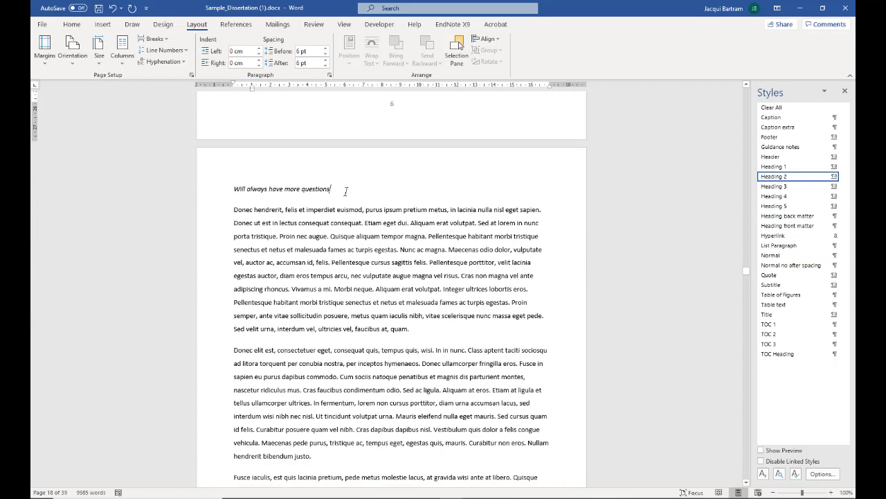
{"action": "left_click", "coordinate": [346, 190]}
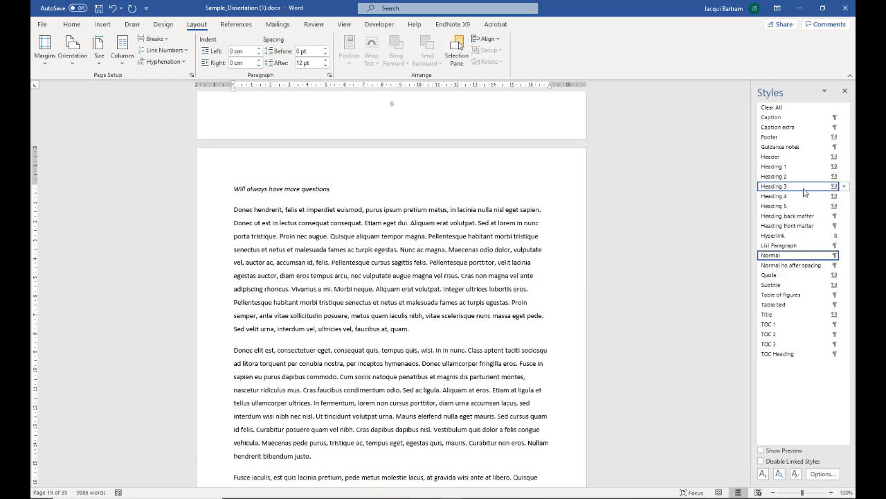
{"action": "left_click", "coordinate": [804, 187]}
{"action": "scroll", "coordinate": [459, 277], "scroll_direction": "down", "scroll_amount": 6}
{"action": "scroll", "coordinate": [459, 277], "scroll_direction": "down", "scroll_amount": 3}
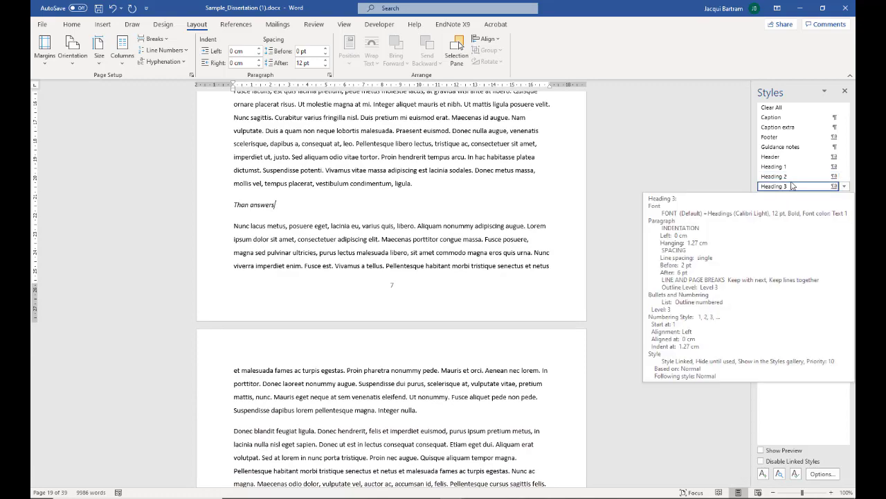
{"action": "left_click", "coordinate": [793, 186]}
Step: Format the line "Conclusion" below the Helen Keller photo with the Heading 2 style
{"action": "scroll", "coordinate": [480, 298], "scroll_direction": "down", "scroll_amount": 10}
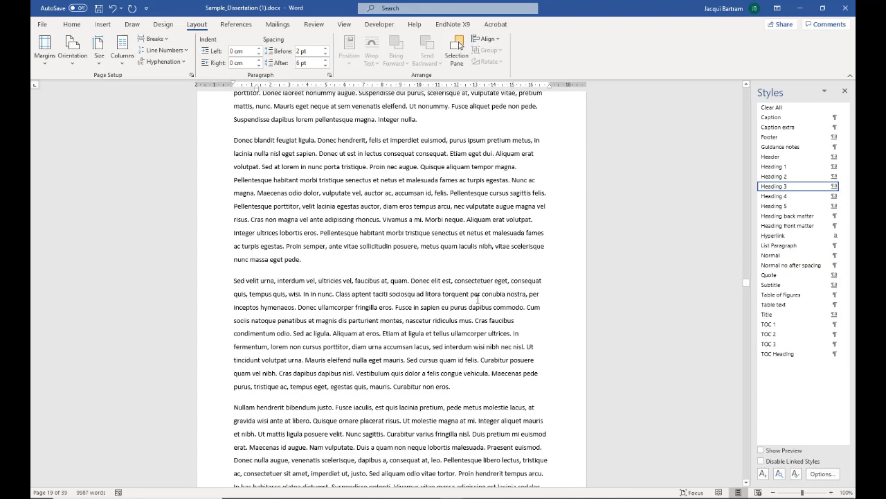
{"action": "scroll", "coordinate": [479, 298], "scroll_direction": "down", "scroll_amount": 10}
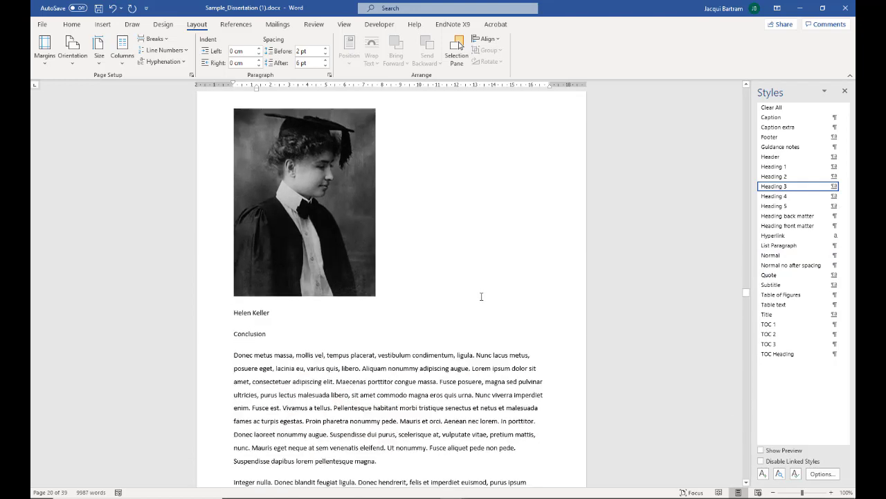
{"action": "left_click", "coordinate": [265, 326]}
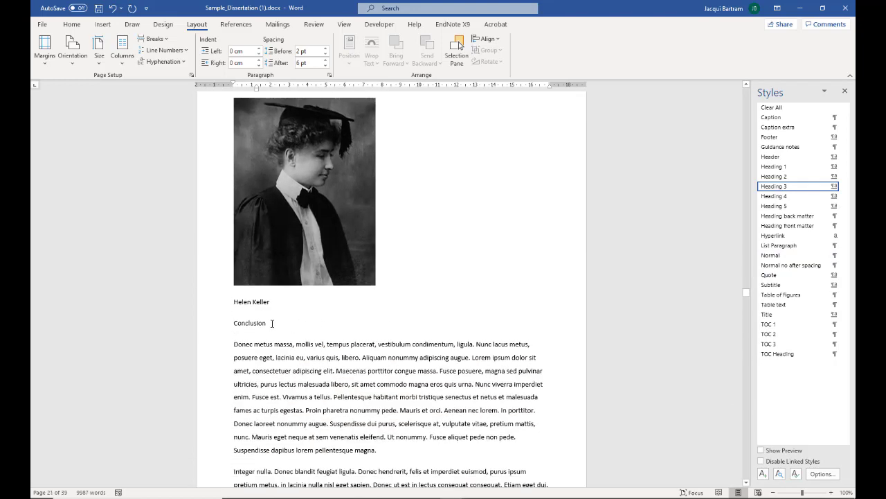
{"action": "left_click", "coordinate": [794, 182]}
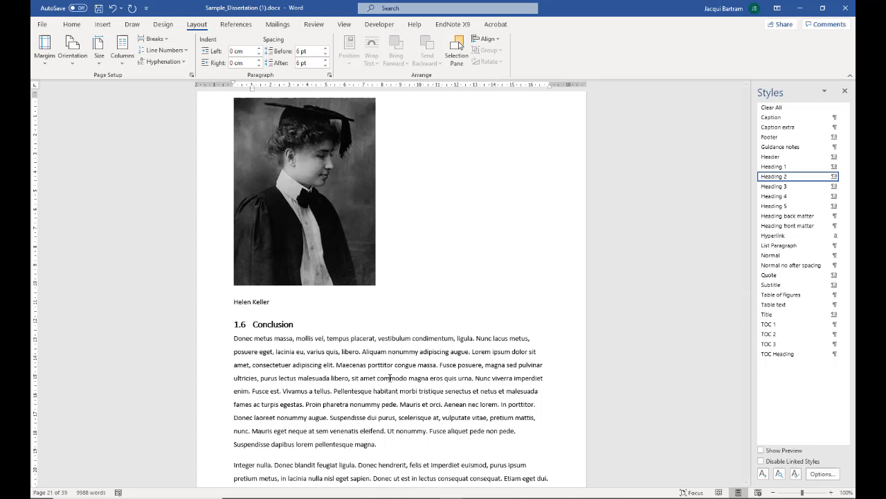
Step: Show the Navigation pane and use its heading list to go to Chapter 1 Education
{"action": "key", "text": "alt+h"}
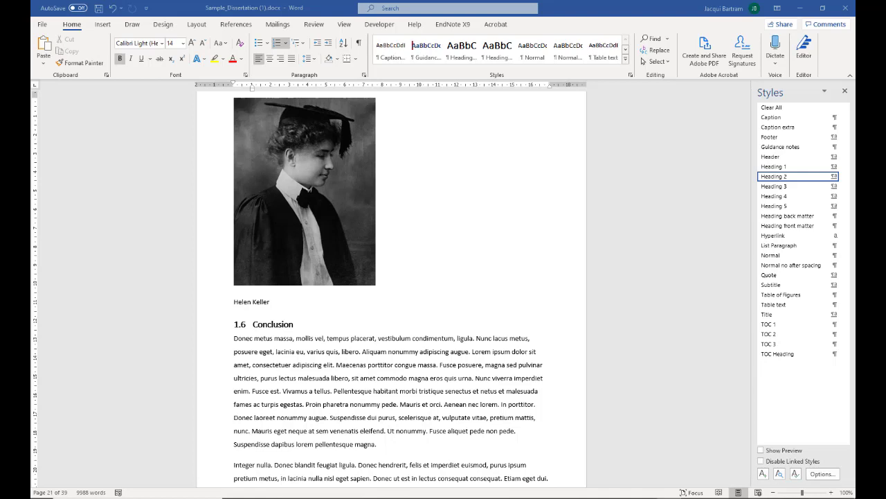
{"action": "left_click", "coordinate": [345, 25]}
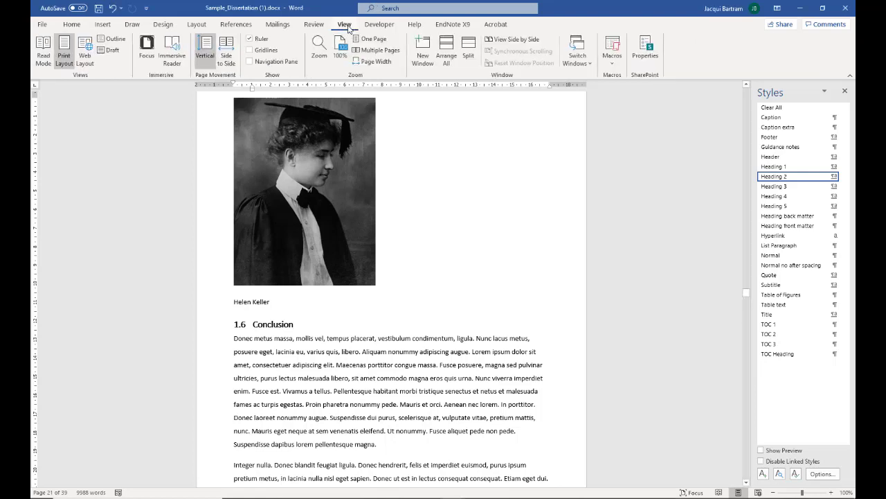
{"action": "left_click", "coordinate": [265, 64]}
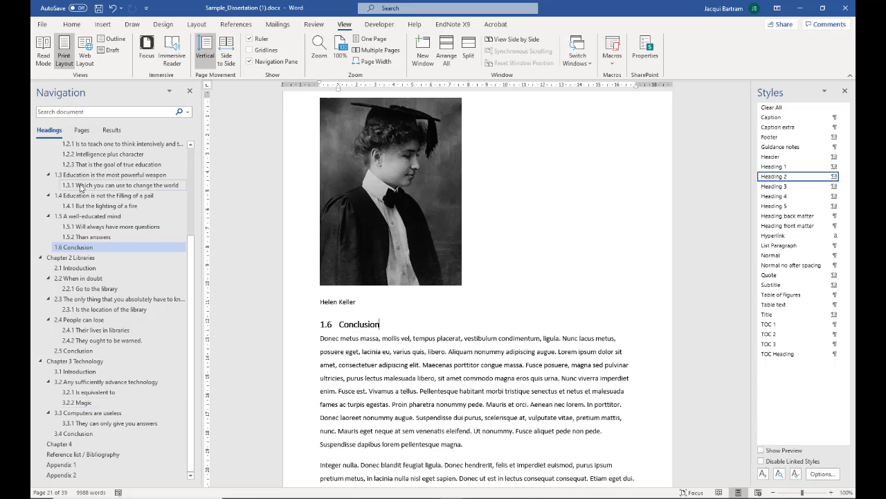
{"action": "scroll", "coordinate": [81, 187], "scroll_direction": "up", "scroll_amount": 4}
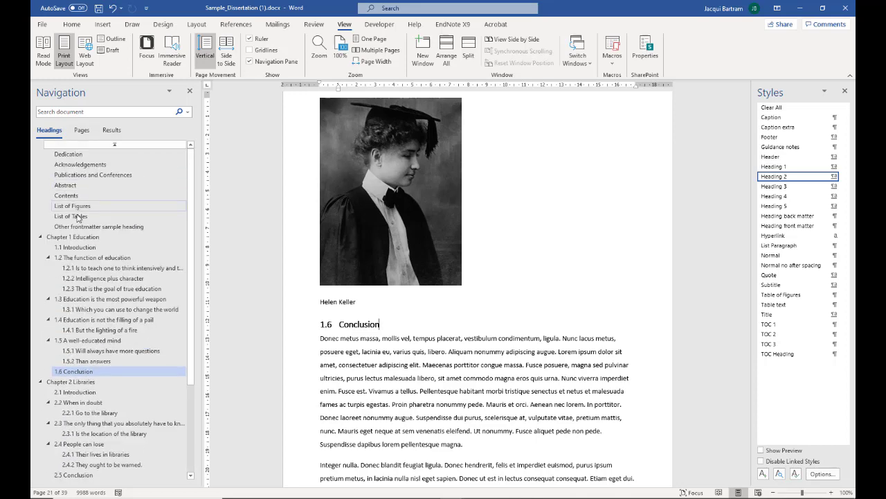
{"action": "left_click", "coordinate": [80, 239]}
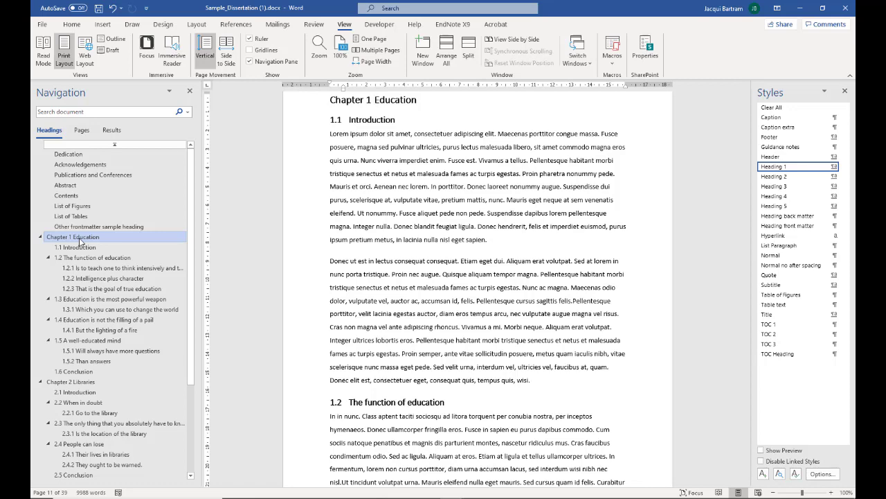
Step: Narrow the Navigation pane to a single column of page thumbnails, and return it to the heading list
{"action": "left_click", "coordinate": [81, 131]}
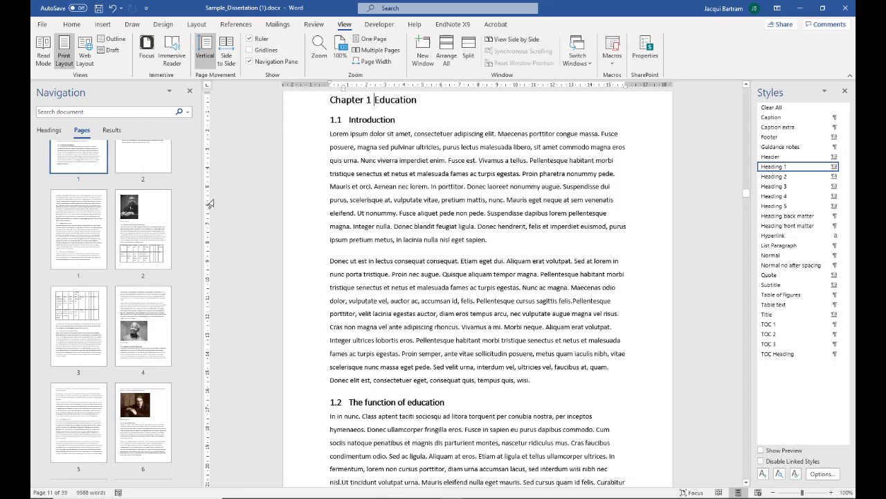
{"action": "left_click_drag", "start_coordinate": [205, 209], "coordinate": [160, 212]}
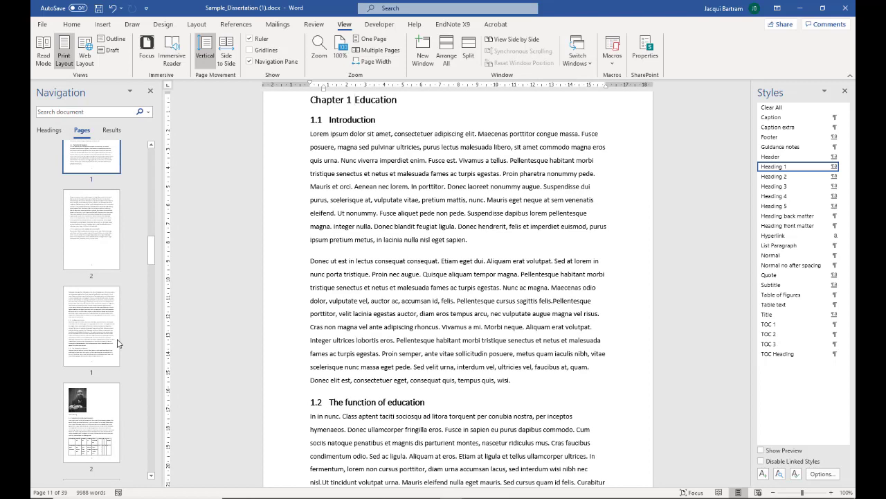
{"action": "left_click", "coordinate": [50, 131]}
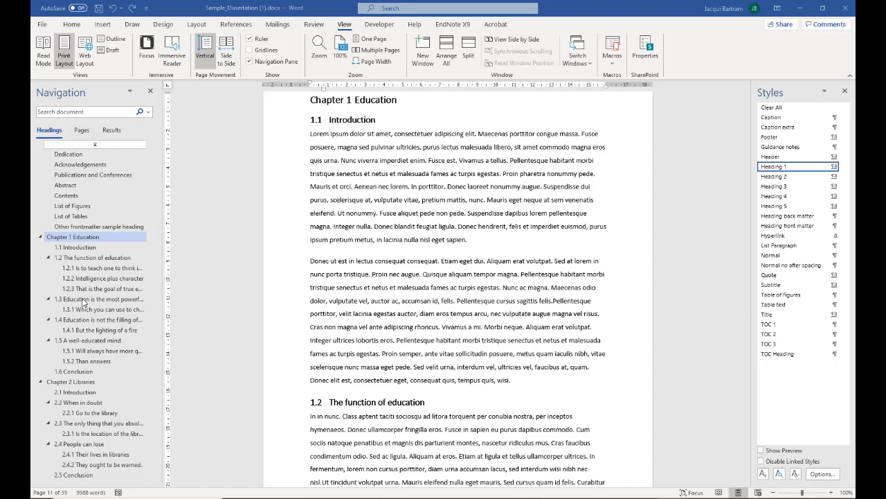
Step: Go to section 1.3 and apply the Table text style to the whole table there
{"action": "left_click", "coordinate": [83, 301]}
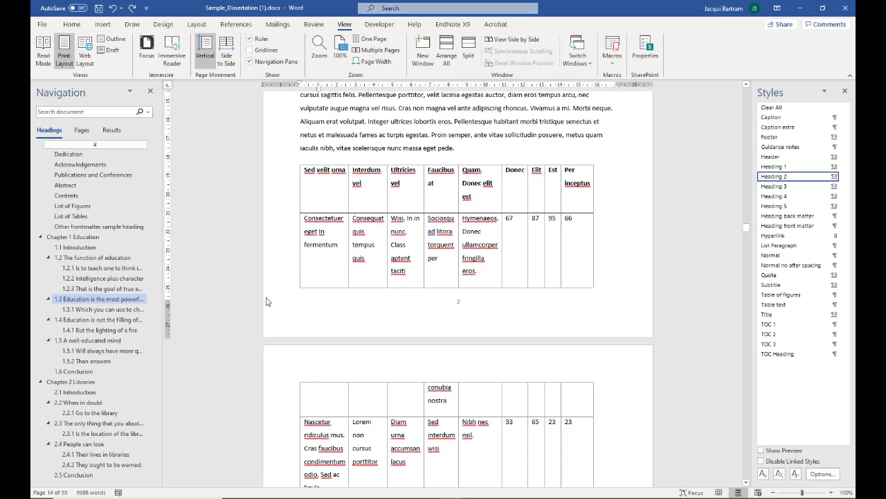
{"action": "scroll", "coordinate": [268, 301], "scroll_direction": "down", "scroll_amount": 1}
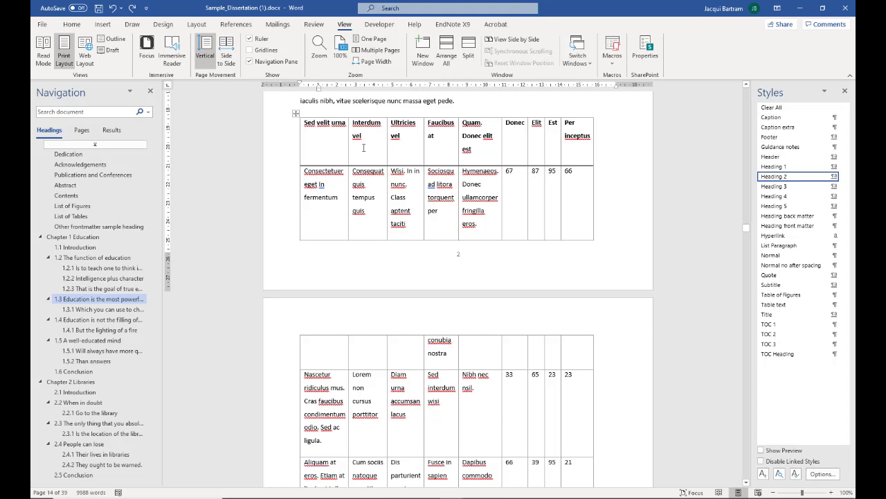
{"action": "left_click", "coordinate": [293, 123]}
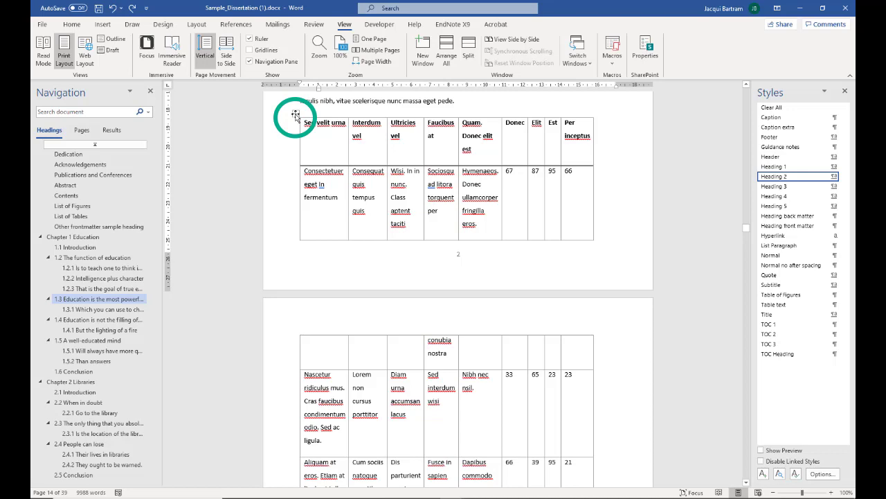
{"action": "left_click", "coordinate": [295, 114]}
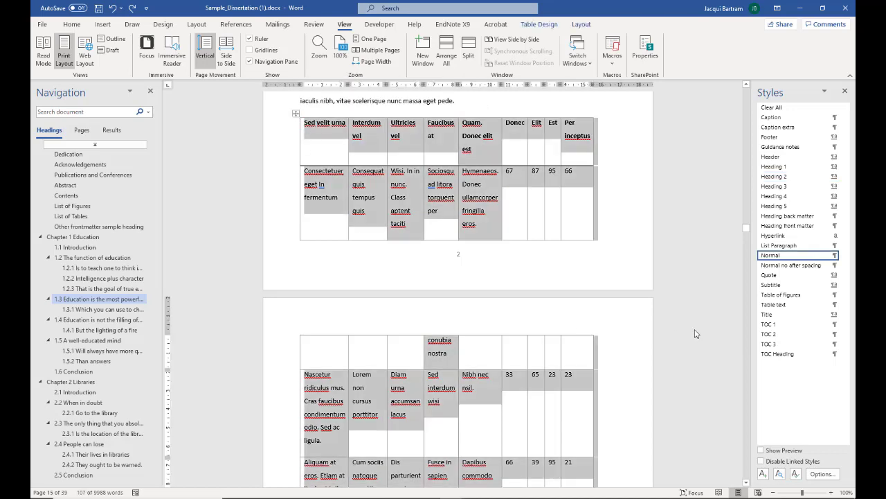
{"action": "left_click", "coordinate": [800, 307]}
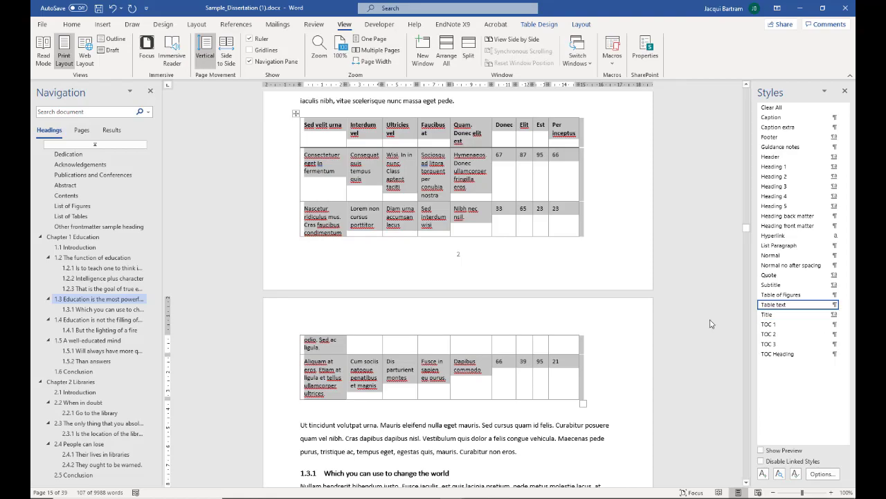
Step: Apply the Quote style to the quotation paragraph in section 1.3.1
{"action": "scroll", "coordinate": [585, 294], "scroll_direction": "down", "scroll_amount": 1}
{"action": "scroll", "coordinate": [585, 294], "scroll_direction": "down", "scroll_amount": 10}
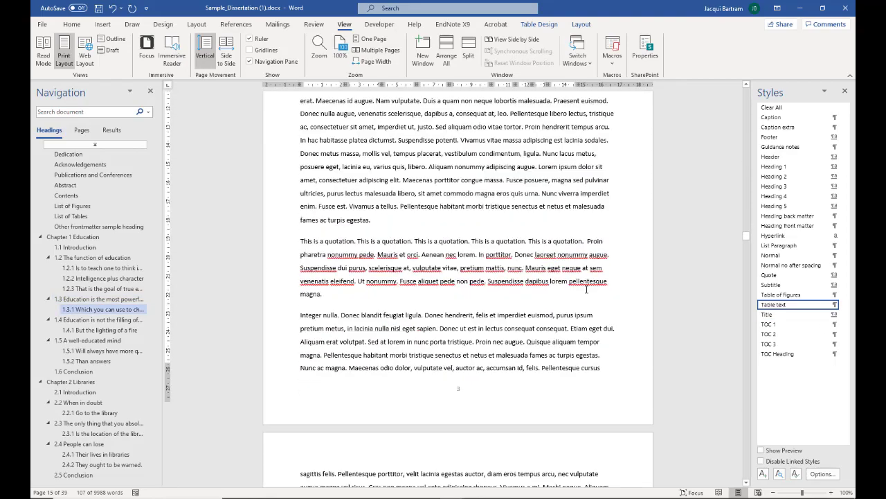
{"action": "scroll", "coordinate": [586, 290], "scroll_direction": "down", "scroll_amount": 2}
{"action": "scroll", "coordinate": [587, 292], "scroll_direction": "up", "scroll_amount": 1}
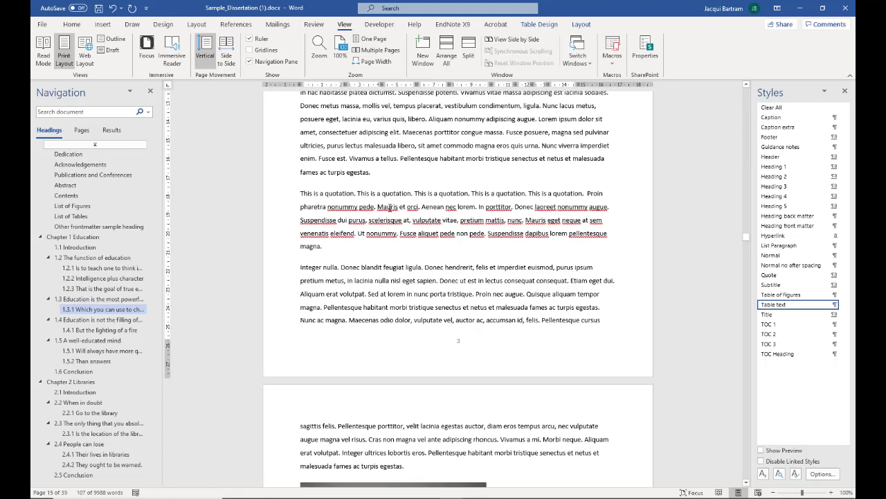
{"action": "left_click", "coordinate": [390, 206]}
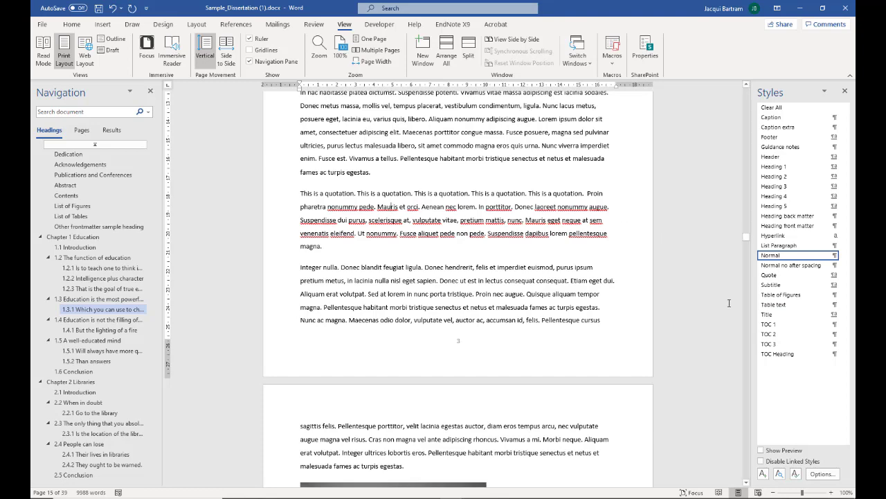
{"action": "left_click", "coordinate": [780, 278]}
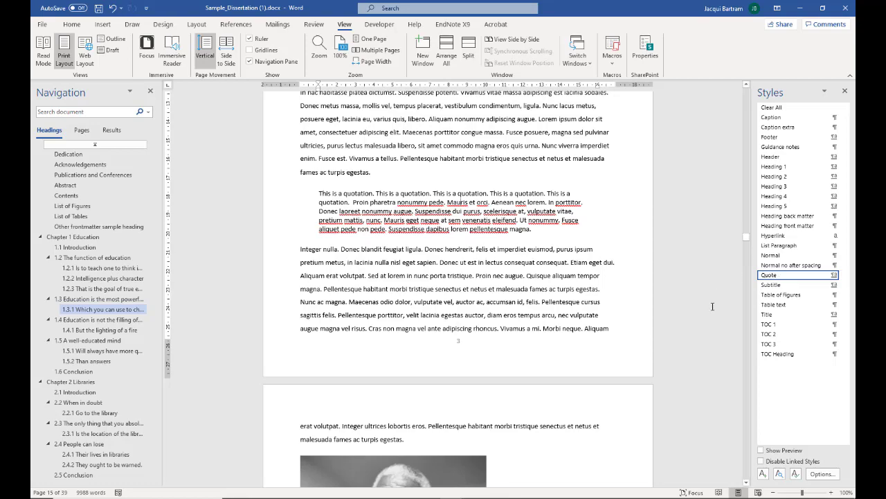
Step: Apply the Quote style to the quotation paragraph in section 1.4
{"action": "scroll", "coordinate": [564, 310], "scroll_direction": "down", "scroll_amount": 10}
{"action": "scroll", "coordinate": [563, 310], "scroll_direction": "down", "scroll_amount": 4}
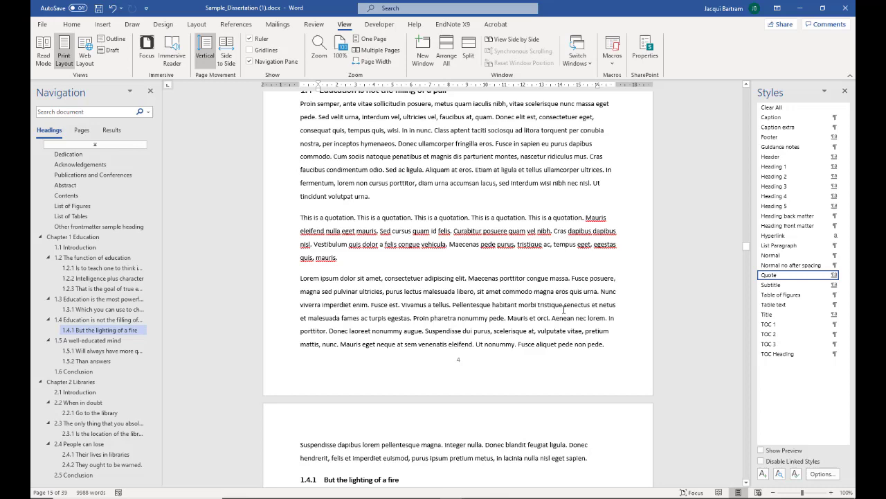
{"action": "left_click", "coordinate": [455, 193]}
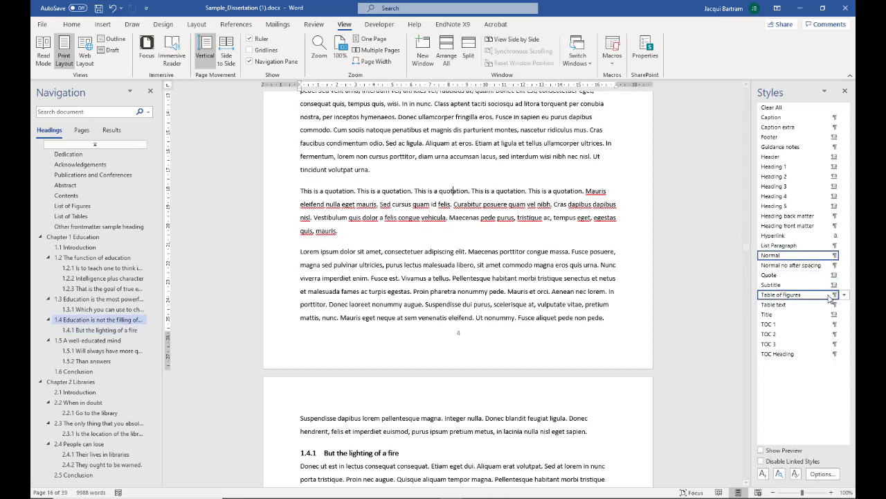
{"action": "left_click", "coordinate": [790, 275]}
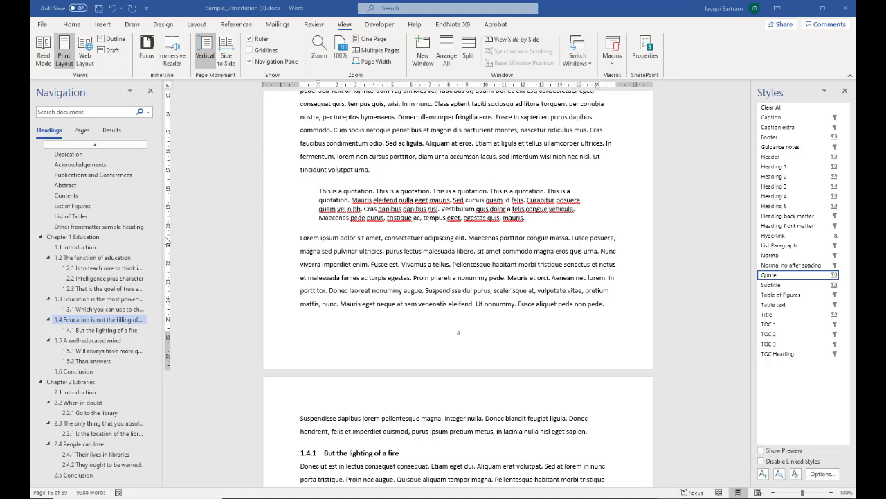
Step: Go to the Contents page and update the entire table of contents, including both its heading entries and page numbers
{"action": "left_click", "coordinate": [67, 196]}
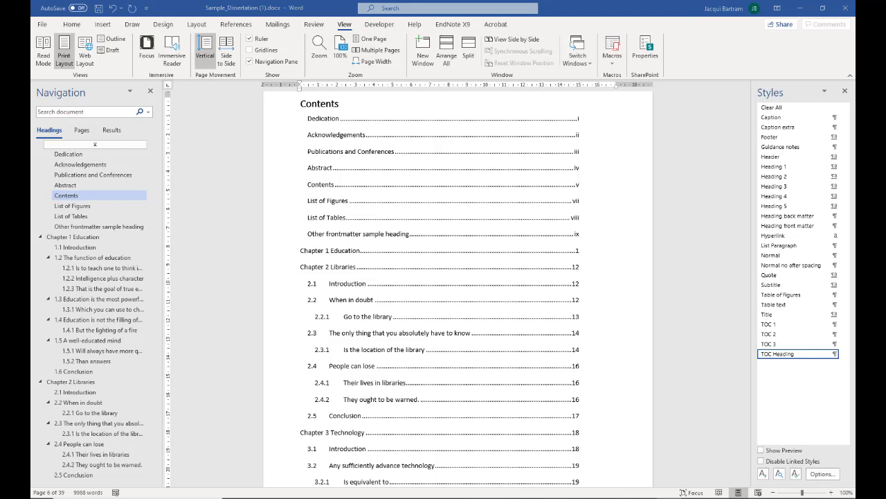
{"action": "left_click", "coordinate": [418, 183]}
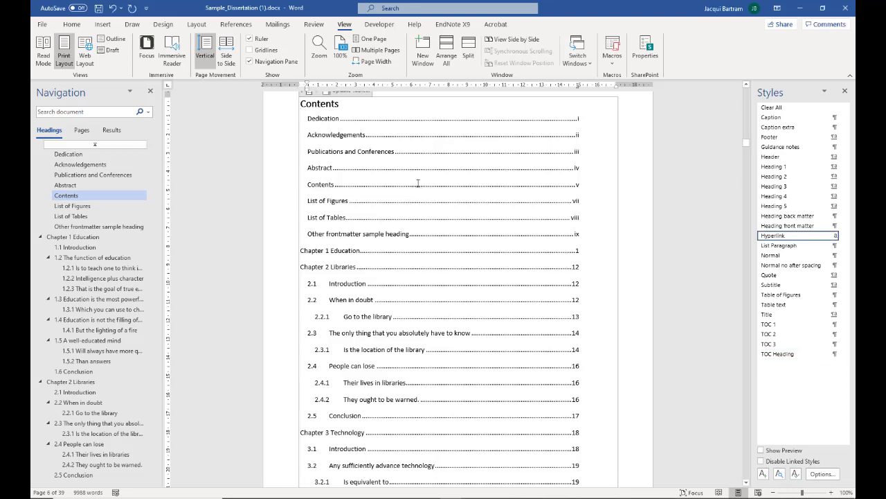
{"action": "scroll", "coordinate": [418, 184], "scroll_direction": "up", "scroll_amount": 1}
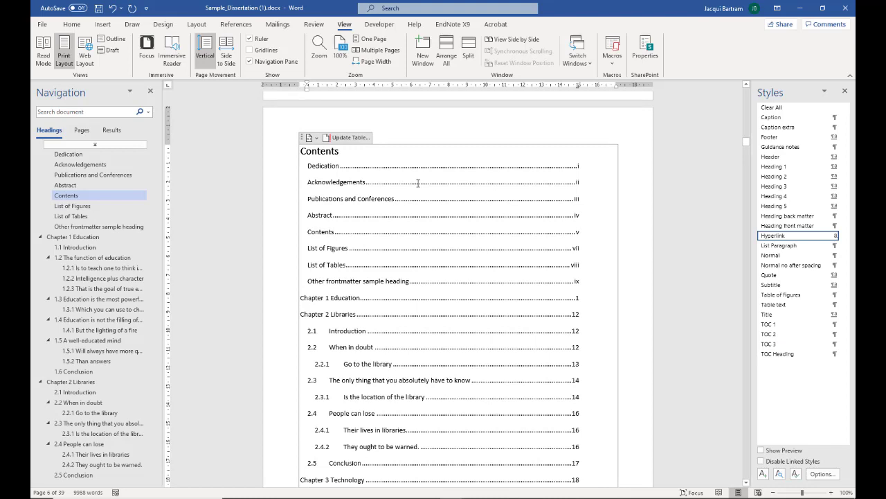
{"action": "left_click", "coordinate": [348, 138]}
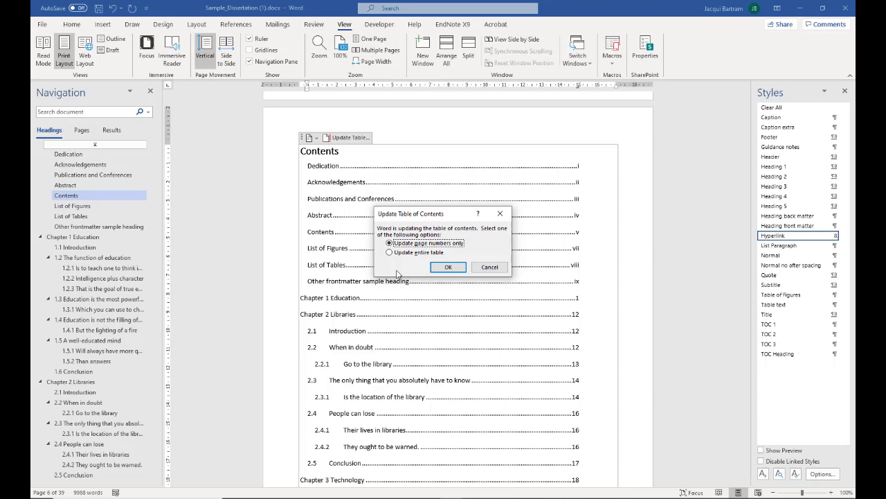
{"action": "left_click", "coordinate": [398, 253]}
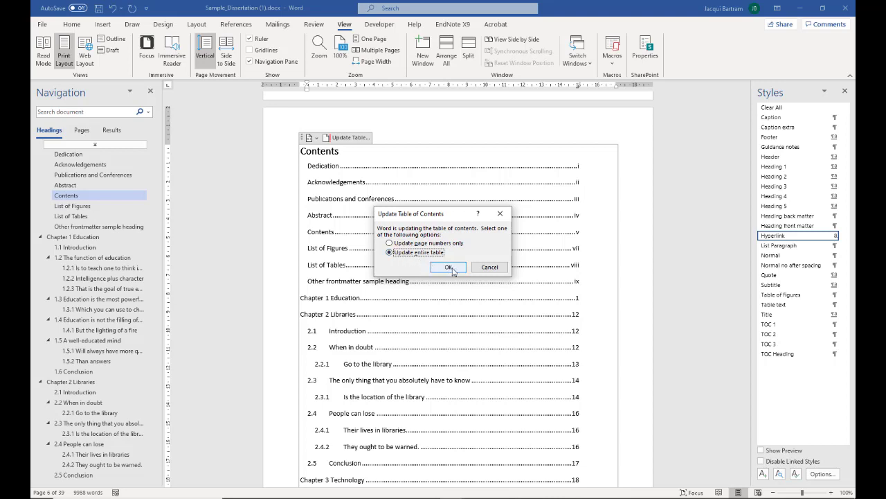
{"action": "left_click", "coordinate": [450, 268]}
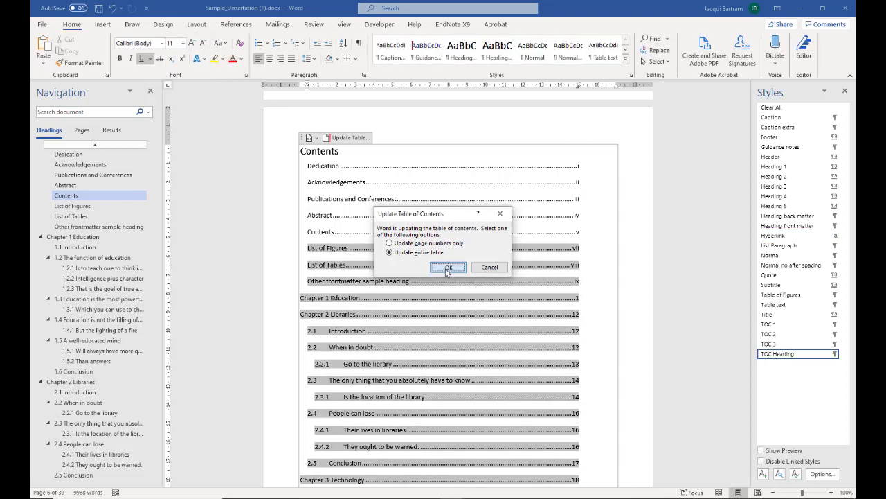
{"action": "left_click", "coordinate": [448, 268]}
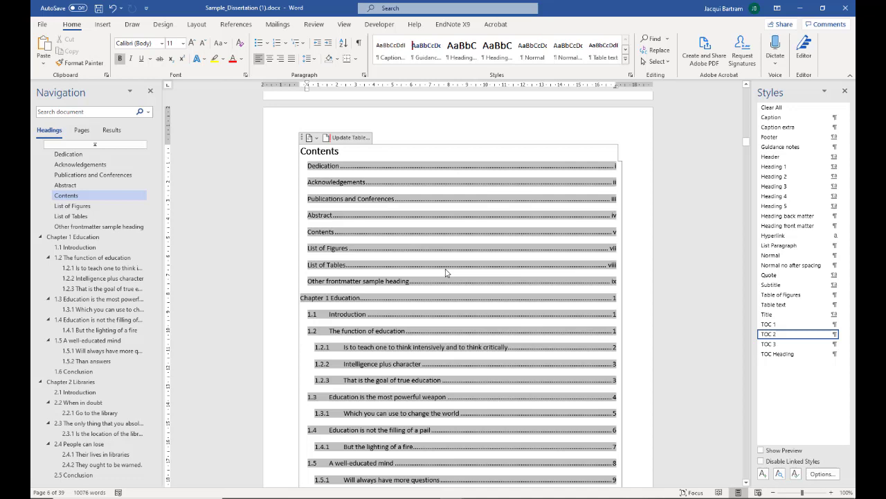